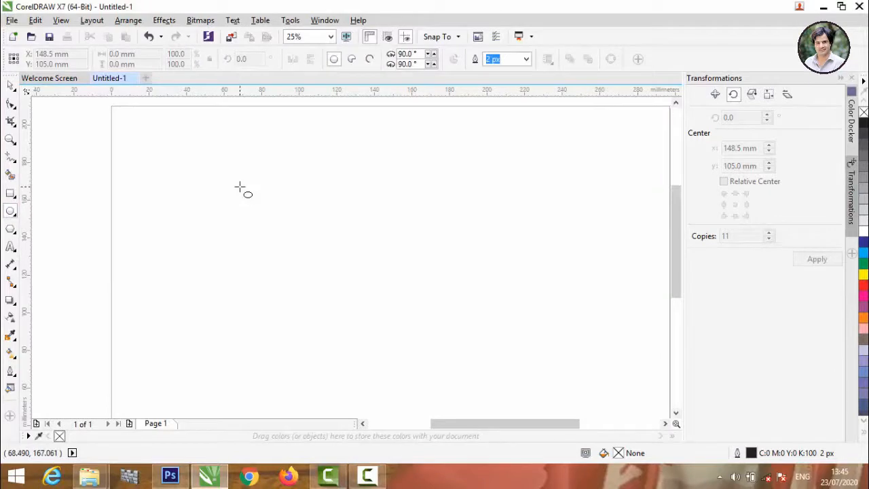
Step: Draw two concentric circles forming a narrow ring in the upper-left part of the page
mouse_move(239, 187)
mouse_down()
mouse_move(316, 267)
mouse_move(386, 365)
mouse_move(378, 352)
mouse_up()
click(404, 271)
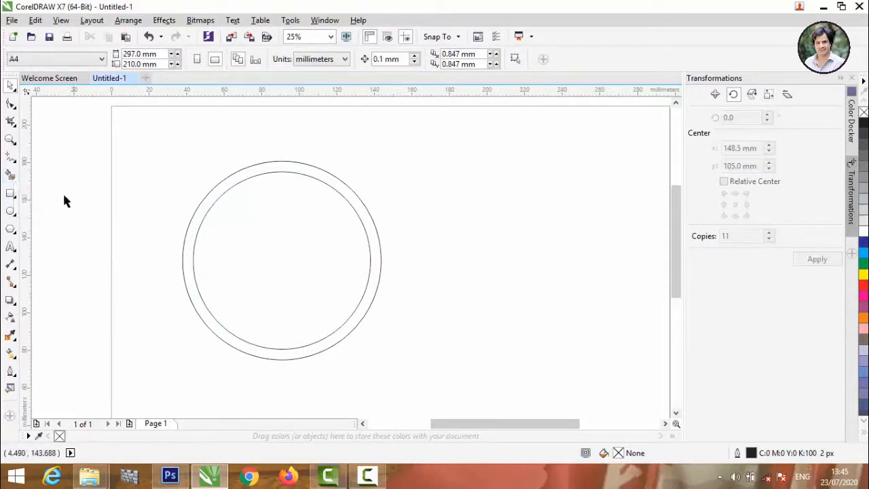
Step: Draw a closed four-point tapered strip, about 163 by 130 mm overall, running from above the page's upper-left corner to the ring's left edge
click(12, 159)
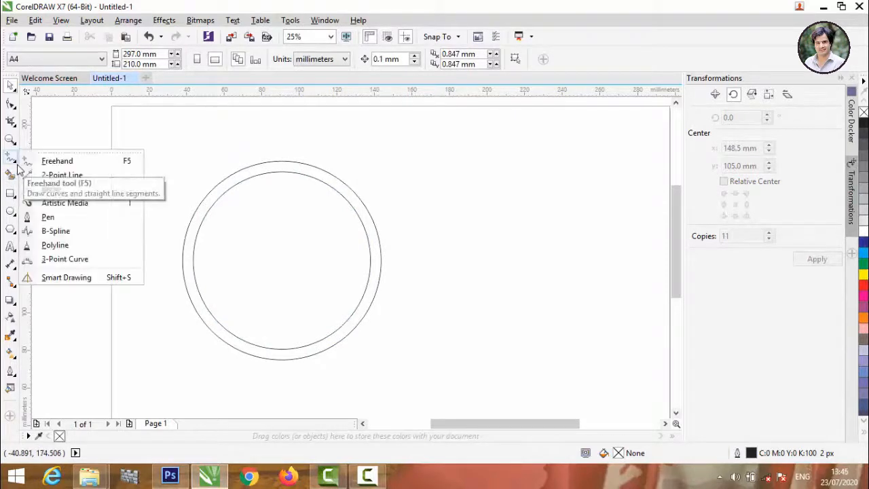
click(48, 217)
scroll(320, 284, down, 2)
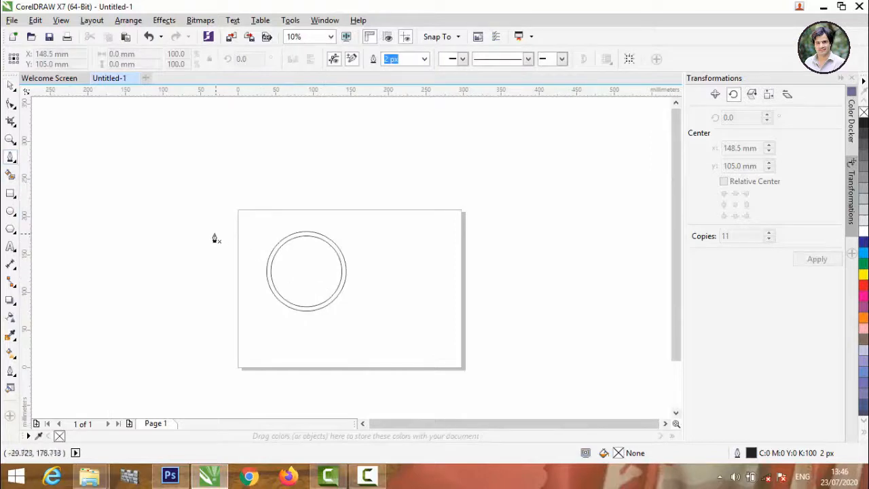
click(160, 169)
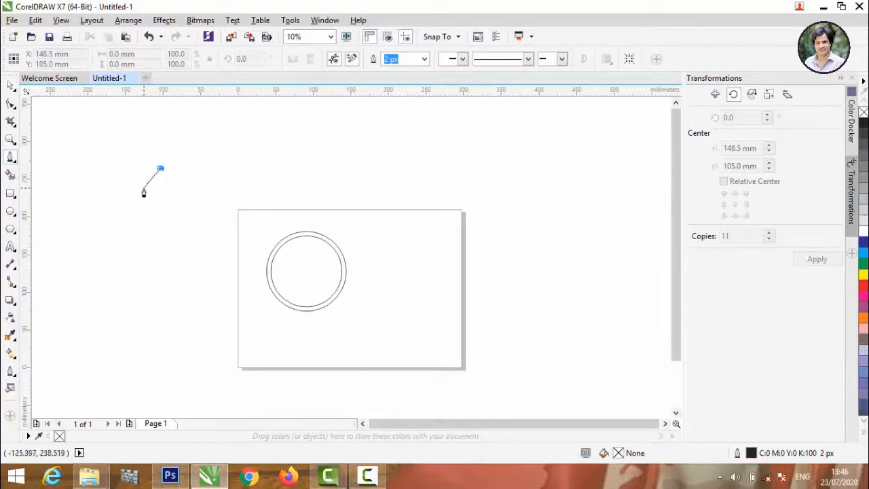
click(143, 186)
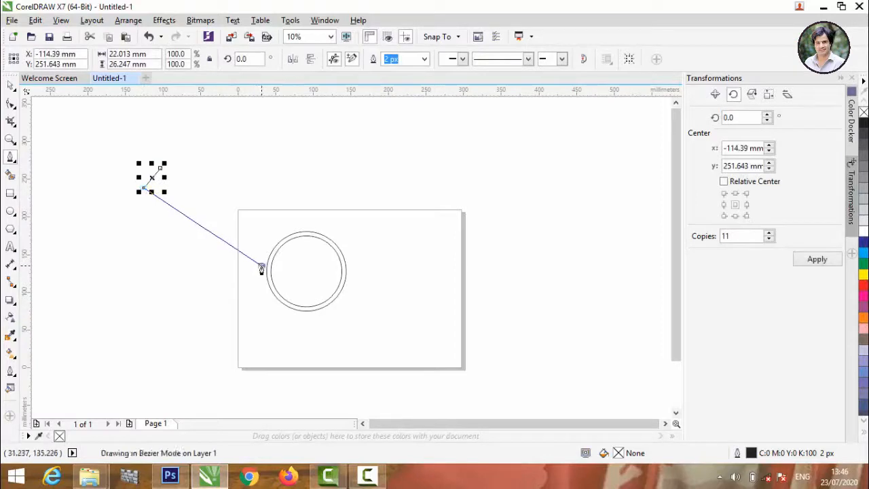
click(263, 266)
click(266, 254)
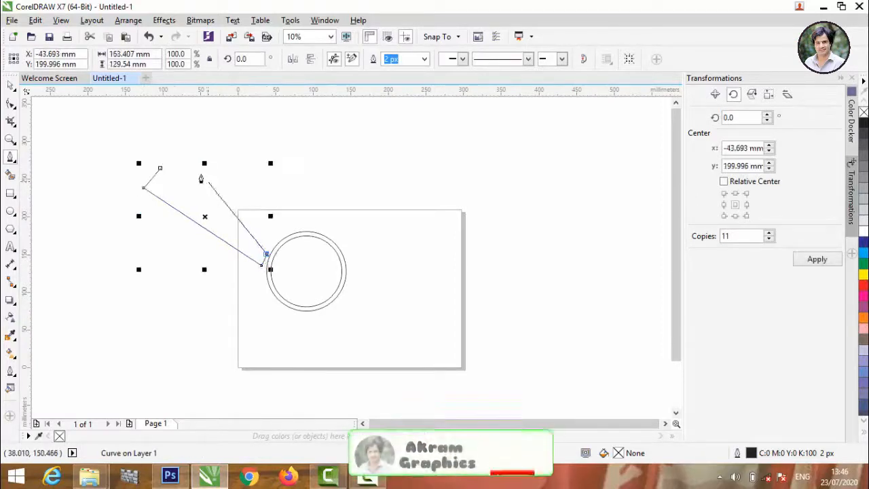
click(161, 170)
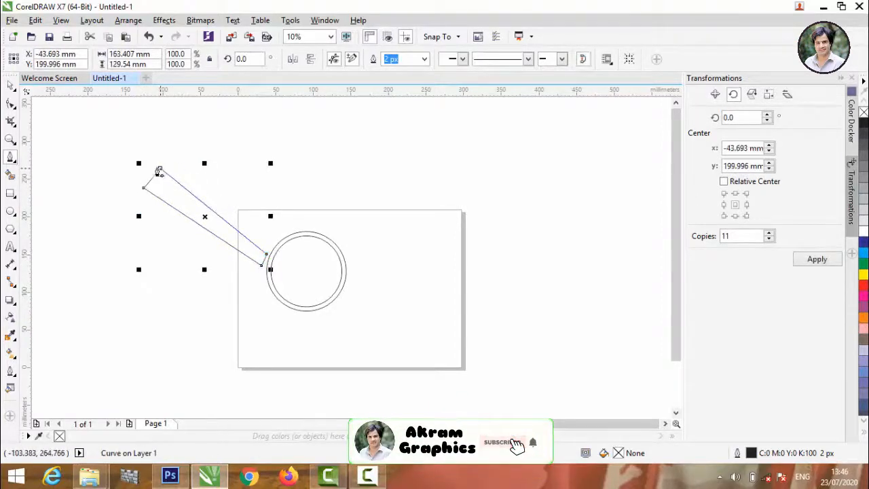
Step: Convert the strip's short edge beside the ring to a curve and bulge it outward into a rounded tip
key(F10)
scroll(205, 339, up, 6)
scroll(217, 319, down, 4)
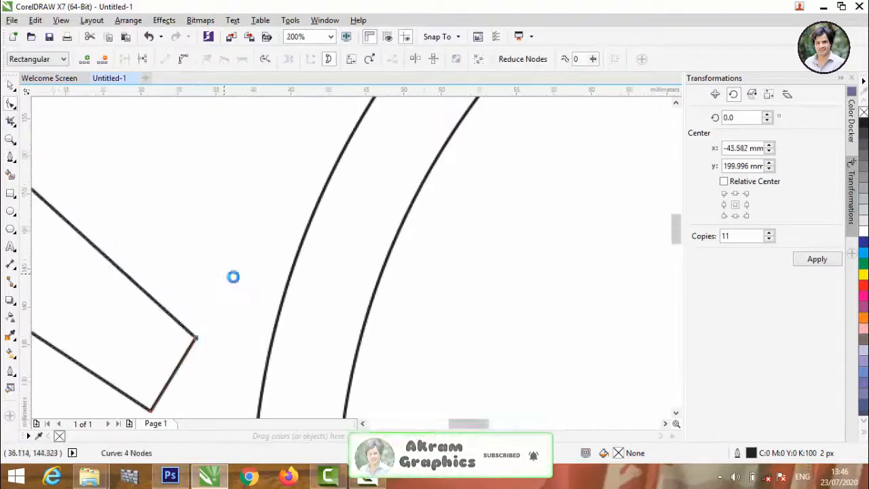
scroll(222, 307, up, 3)
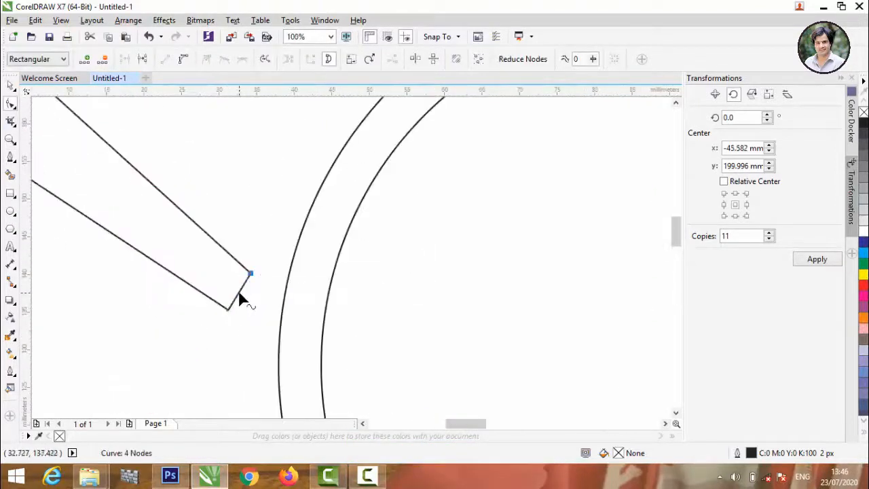
click(239, 298)
click(251, 274)
scroll(240, 291, up, 2)
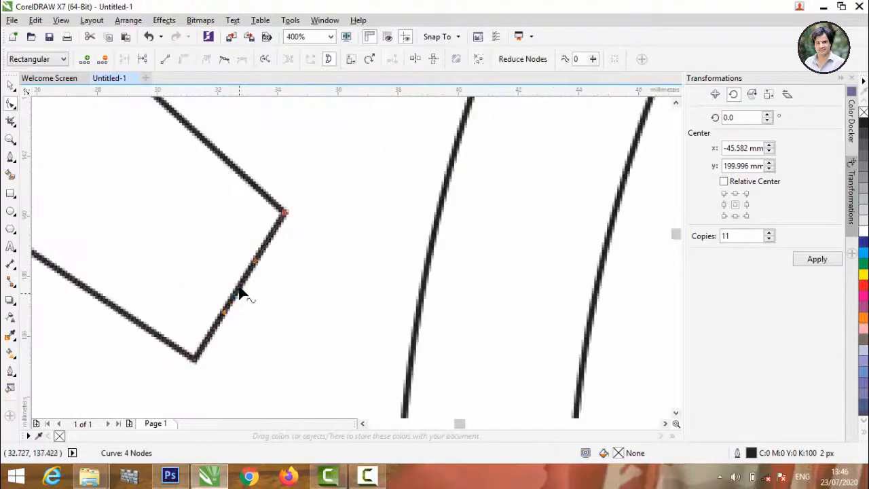
click(230, 291)
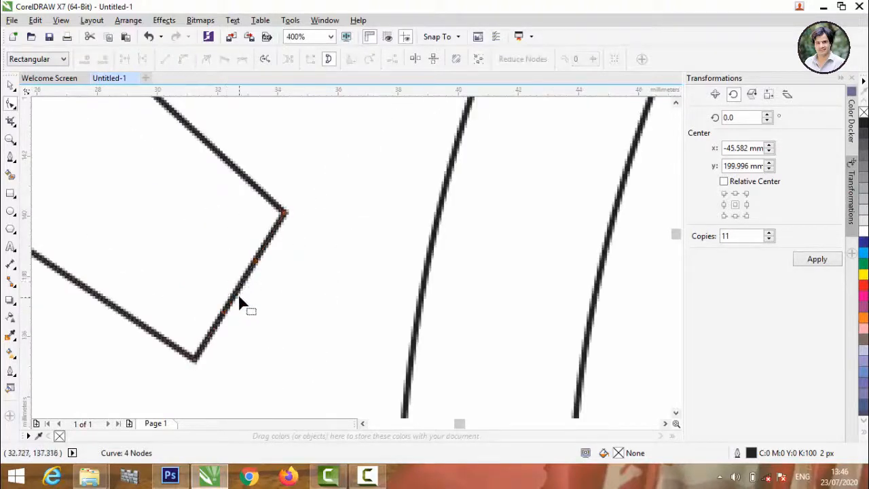
drag(239, 293, 309, 336)
drag(361, 245, 378, 238)
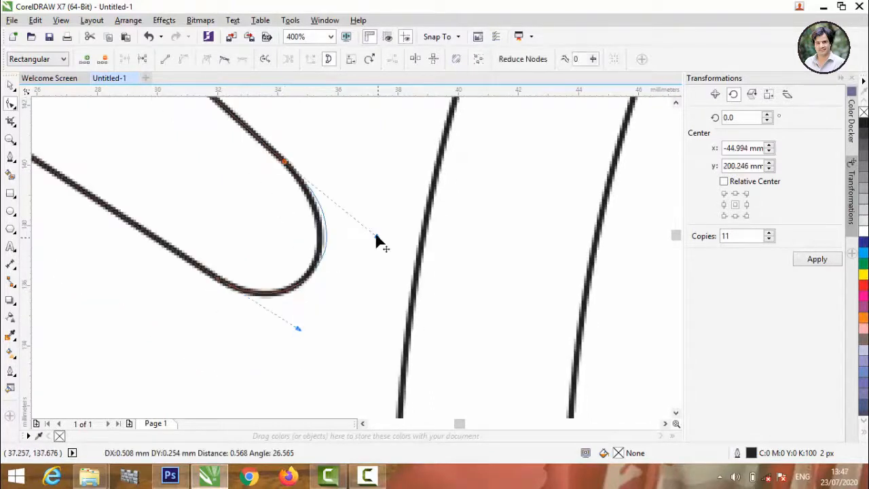
Step: Convert the strip's wide end edge to a curve and bulge it outward into a rounded end
scroll(331, 353, down, 4)
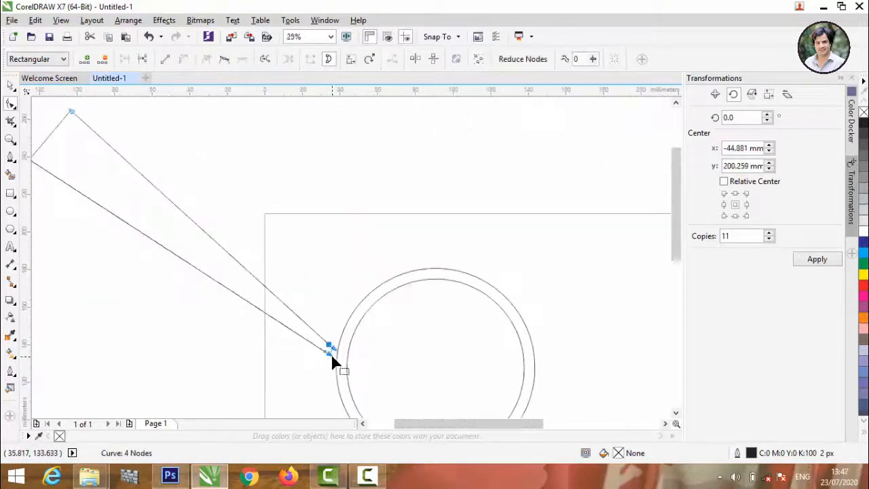
scroll(323, 333, down, 2)
scroll(212, 258, up, 2)
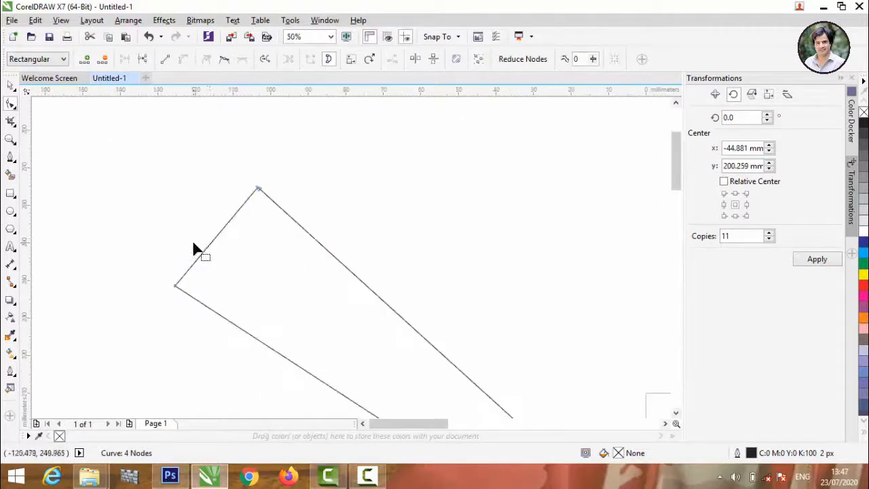
click(214, 236)
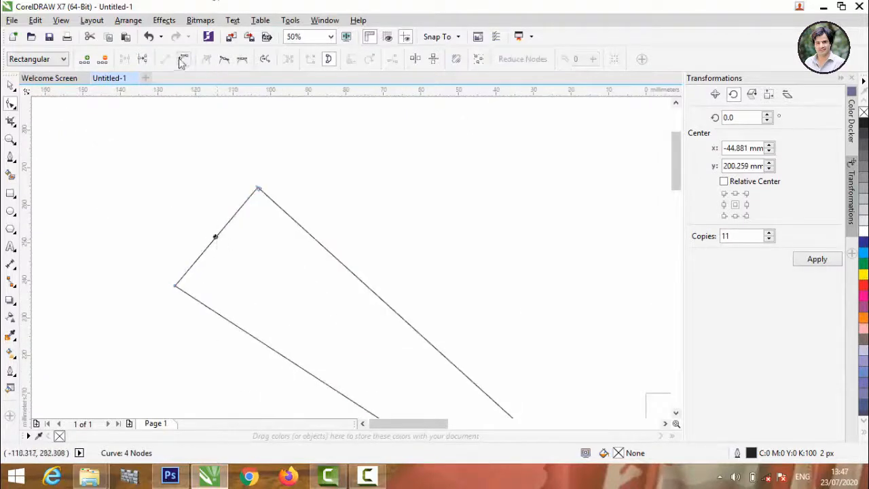
click(182, 59)
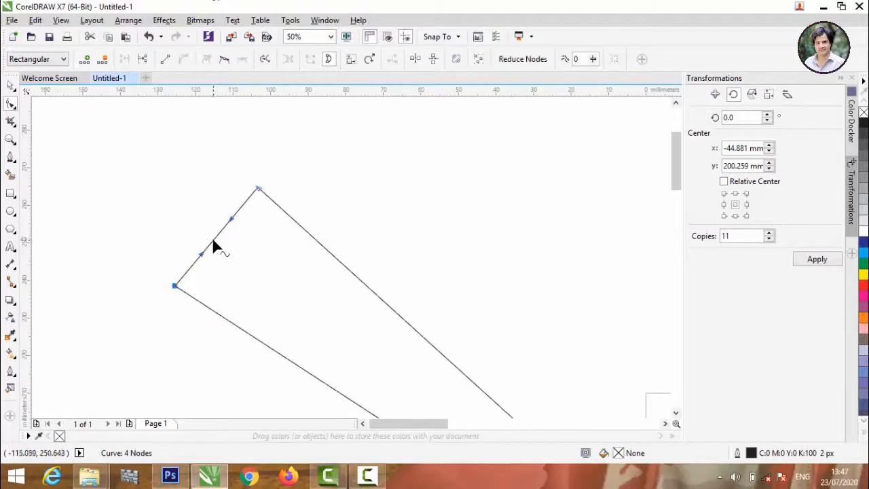
drag(213, 241, 167, 203)
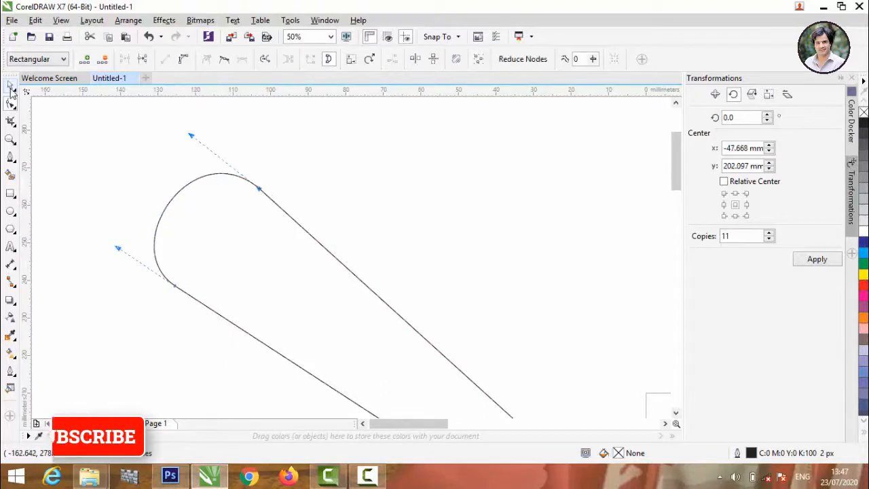
click(11, 87)
click(107, 131)
key(F3)
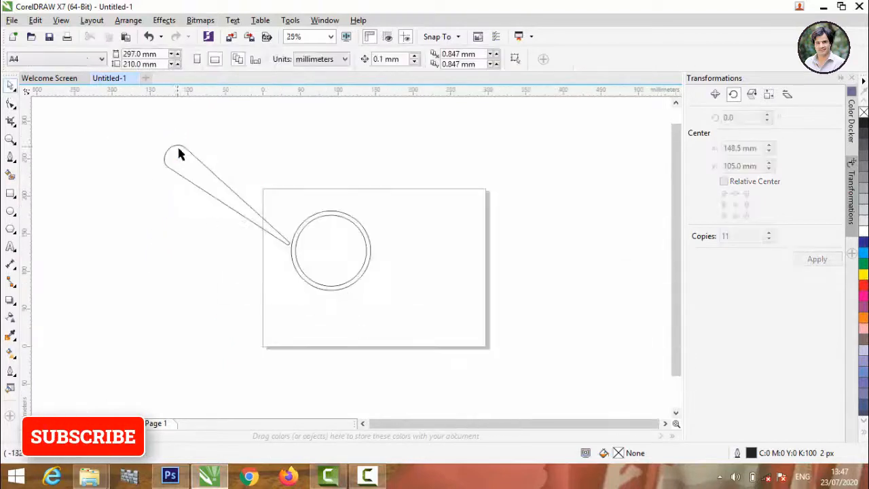
Step: Place three duplicates of the tapered strip, staggered side by side over the ring's upper-left part
scroll(194, 171, up, 2)
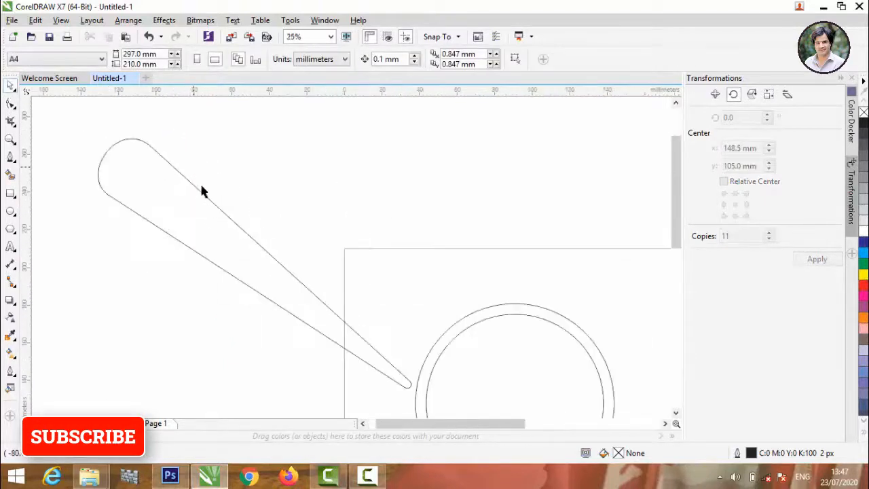
scroll(196, 215, down, 2)
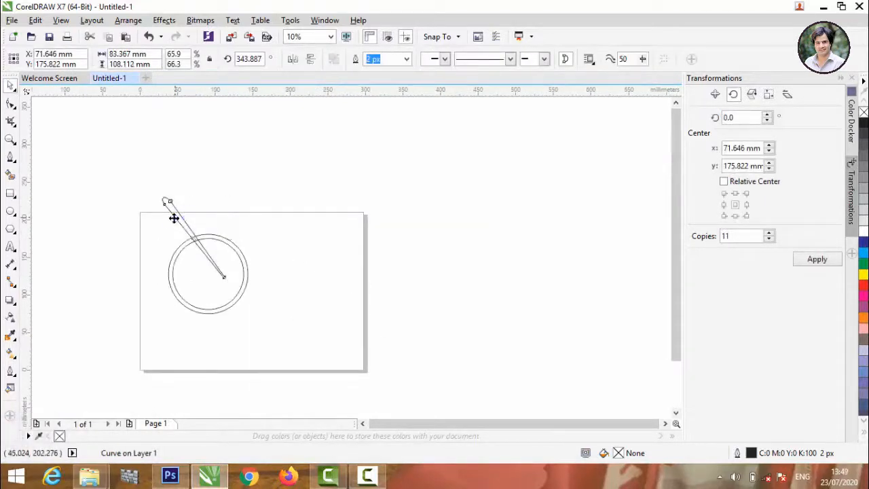
drag(174, 217, 142, 248)
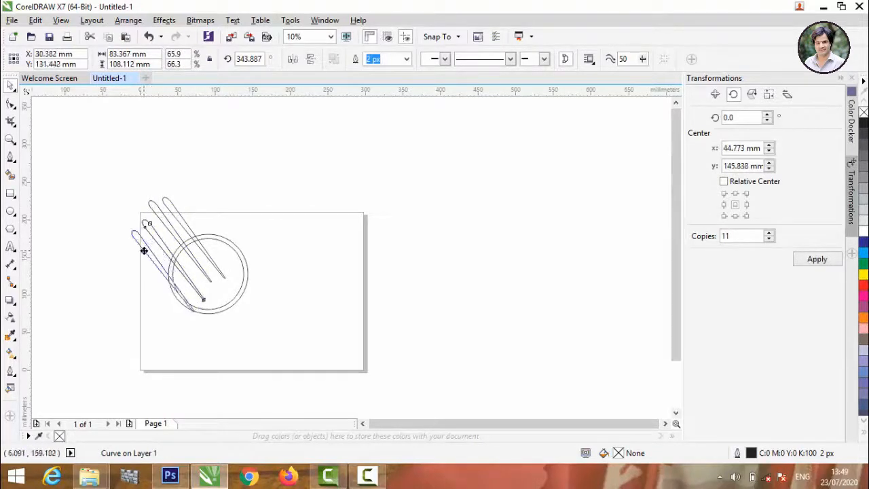
Step: Rotate the original, uppermost strip slightly clockwise about its centre to an angle of about 336.8°
scroll(173, 230, up, 4)
click(233, 227)
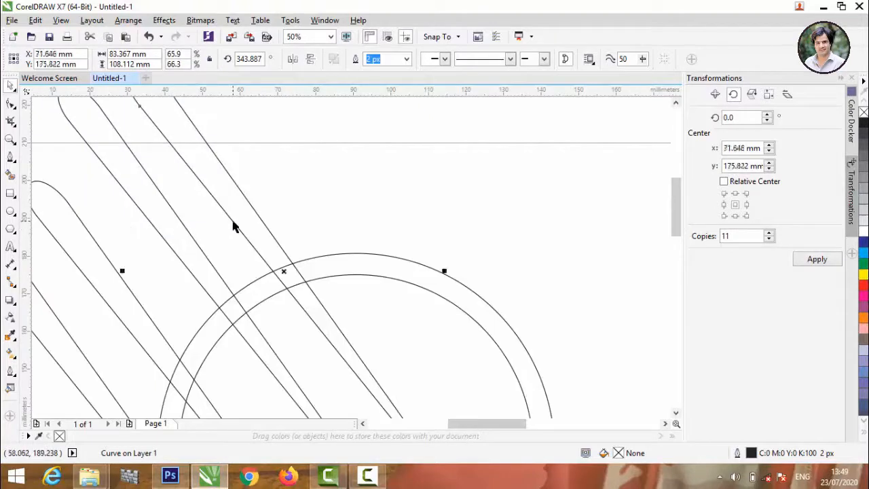
scroll(320, 274, down, 4)
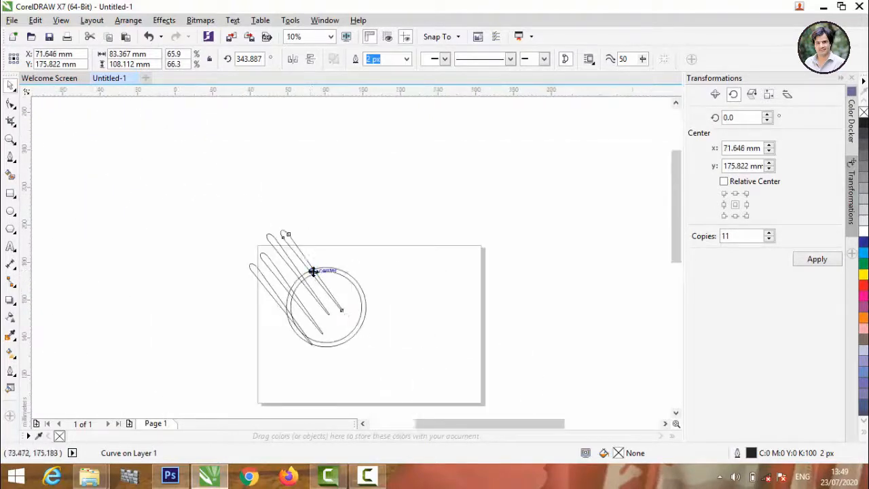
scroll(313, 271, up, 4)
scroll(313, 271, down, 2)
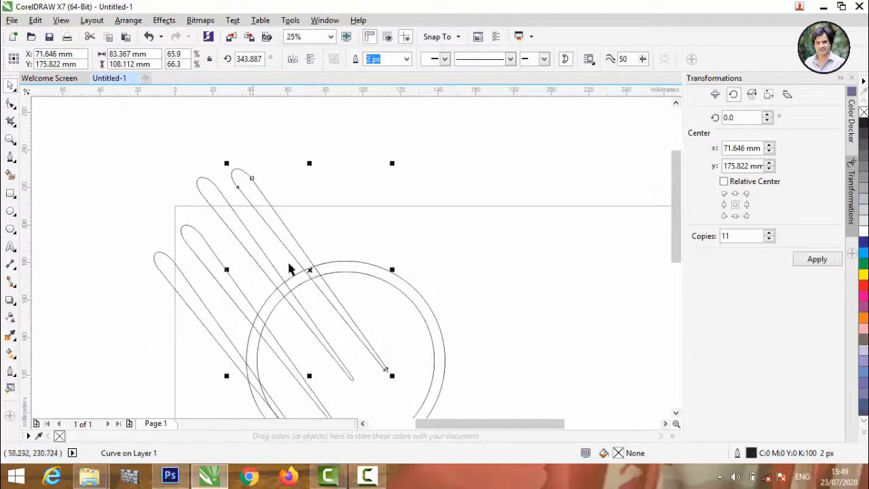
click(311, 269)
click(224, 165)
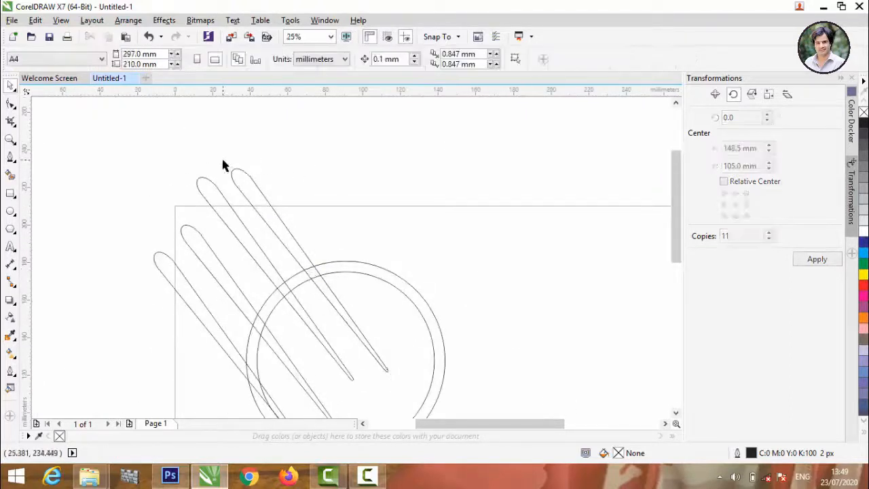
double_click(246, 177)
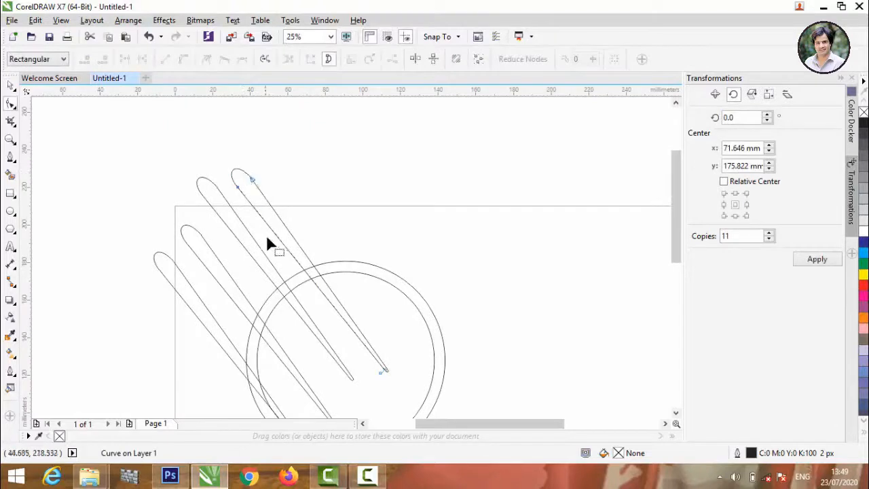
click(10, 85)
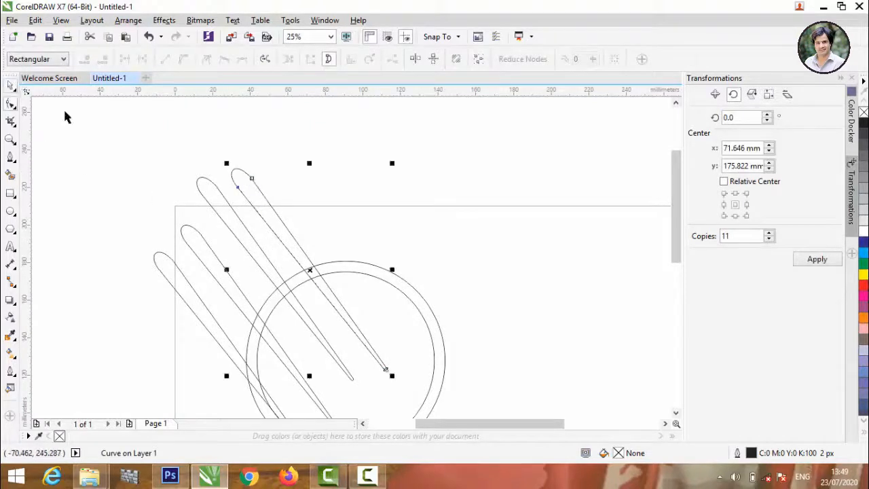
click(310, 270)
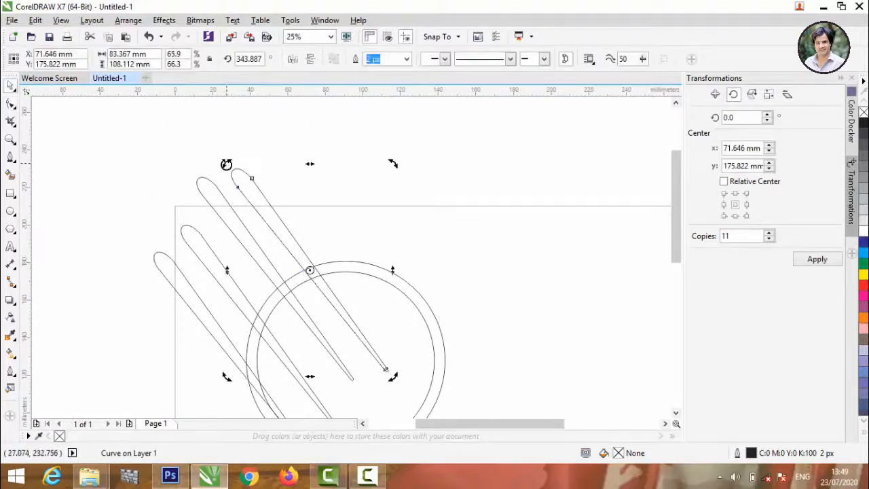
drag(231, 163, 240, 156)
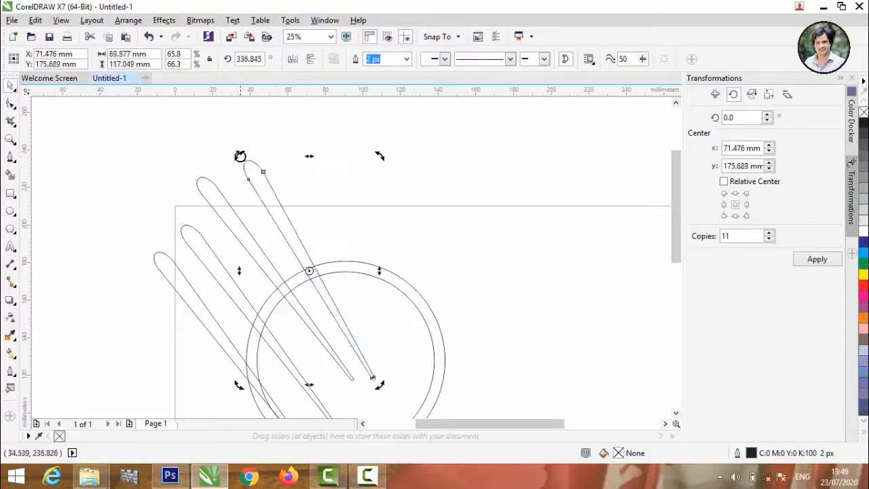
Step: Arrange the four strips as a fan, with their narrow tips staggered along a slanted line inside the ring
click(238, 228)
drag(242, 197, 231, 185)
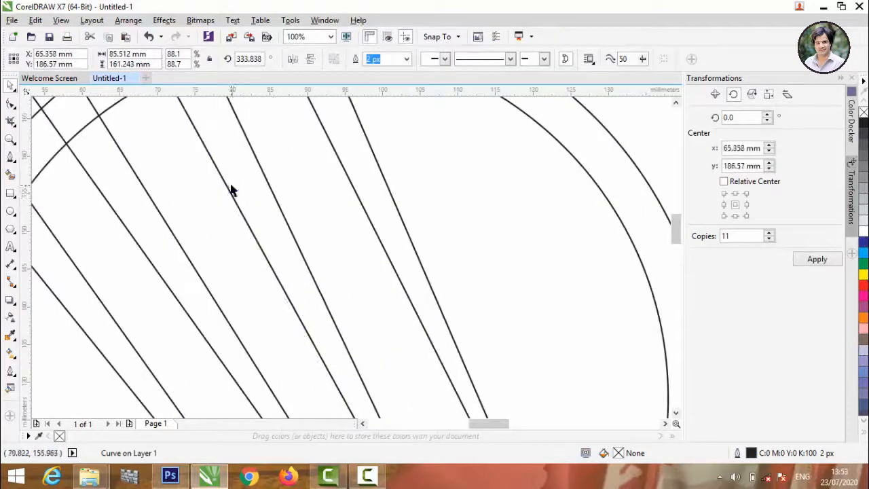
scroll(231, 190, down, 3)
click(415, 260)
scroll(355, 267, down, 2)
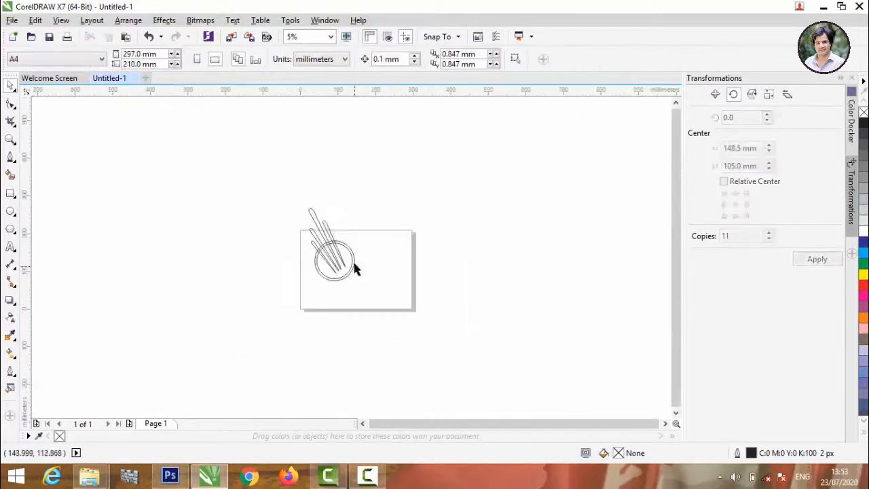
scroll(354, 268, up, 2)
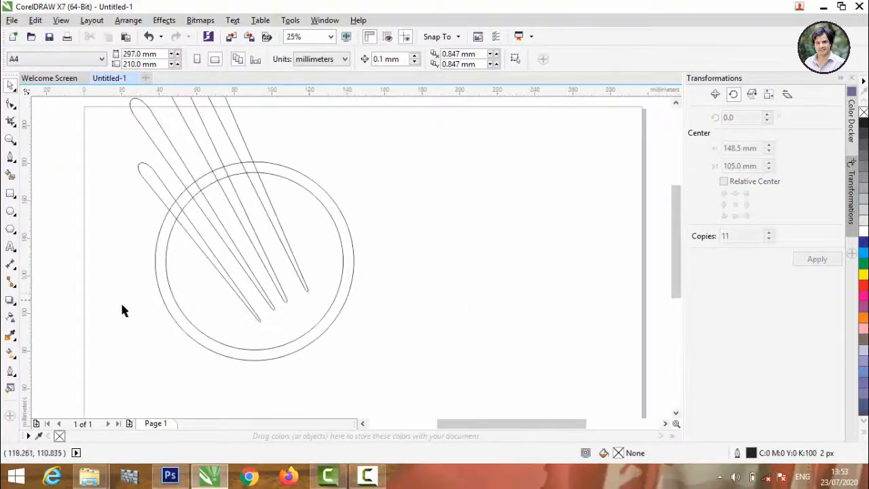
Step: Draw a slanted straight line along the strip tips, from the inner circle's right edge to its lower-left edge, spanning about 62 by 45 mm
click(10, 157)
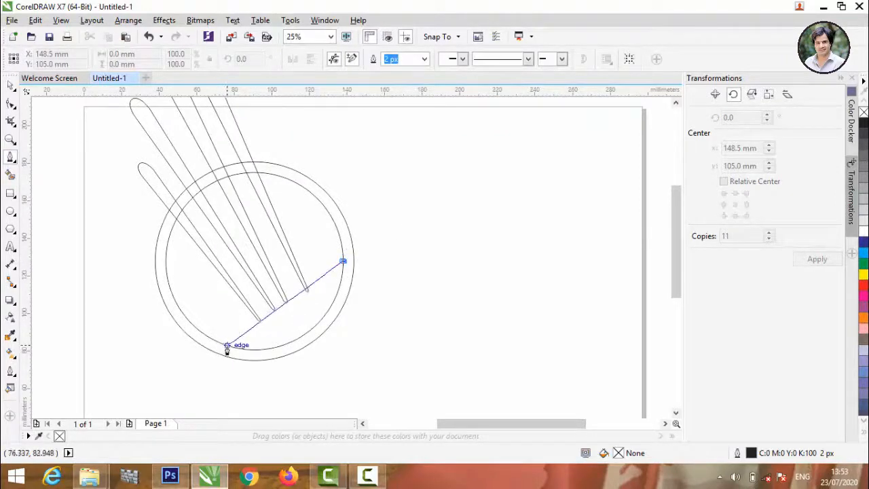
click(227, 347)
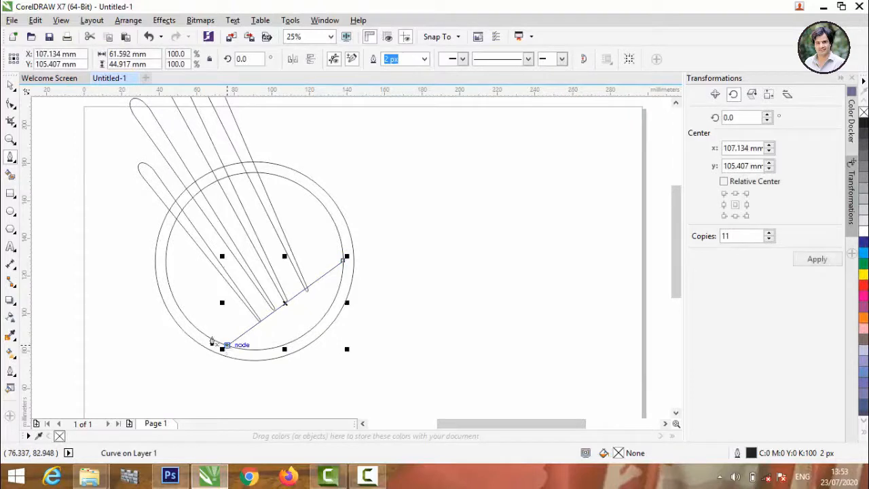
click(11, 85)
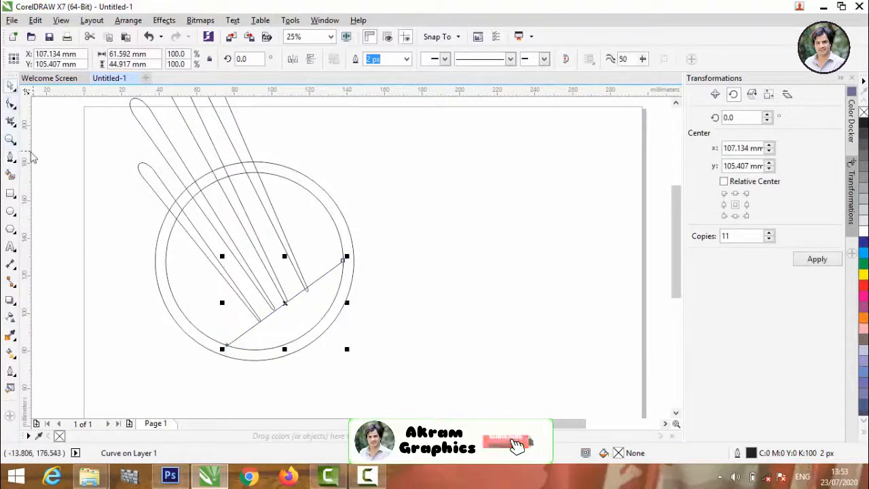
Step: Delete the slanted line that runs along the tips of the four strips
scroll(264, 305, up, 4)
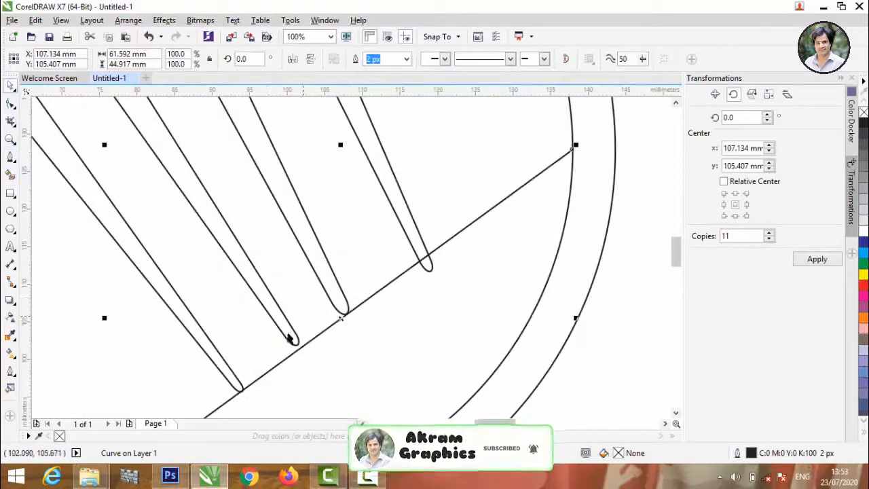
scroll(282, 358, up, 1)
scroll(395, 262, down, 3)
drag(394, 265, 330, 157)
key(Delete)
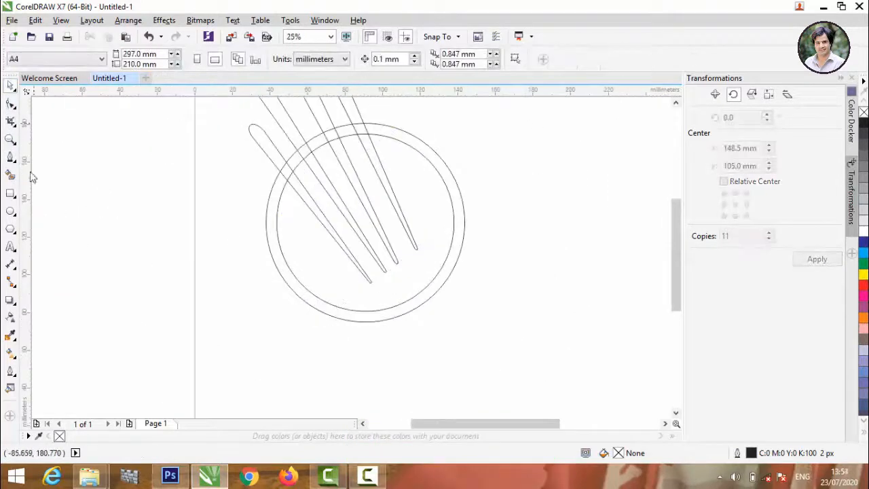
Step: Draw two short straight lines across the ring band on either side of the strips, about 4 by 8 mm and 6 by 8 mm
click(10, 159)
scroll(276, 200, up, 1)
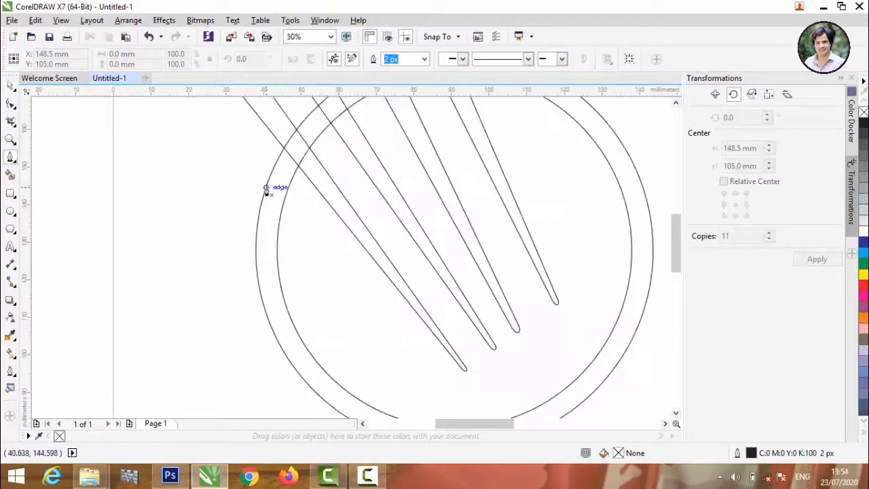
click(266, 187)
double_click(281, 217)
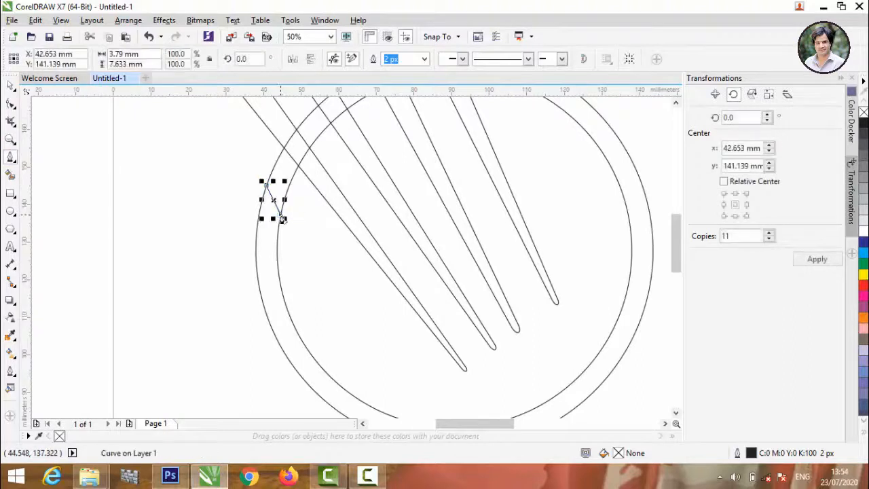
scroll(315, 217, down, 2)
scroll(354, 183, up, 1)
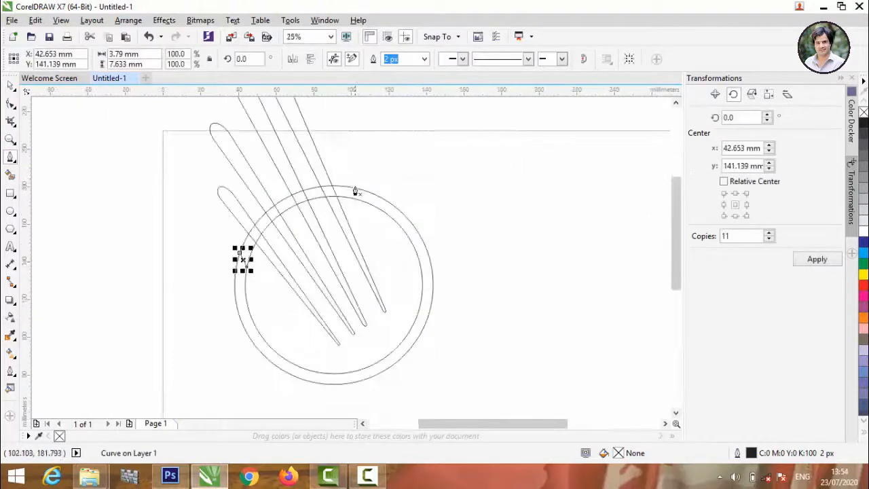
click(355, 189)
double_click(364, 203)
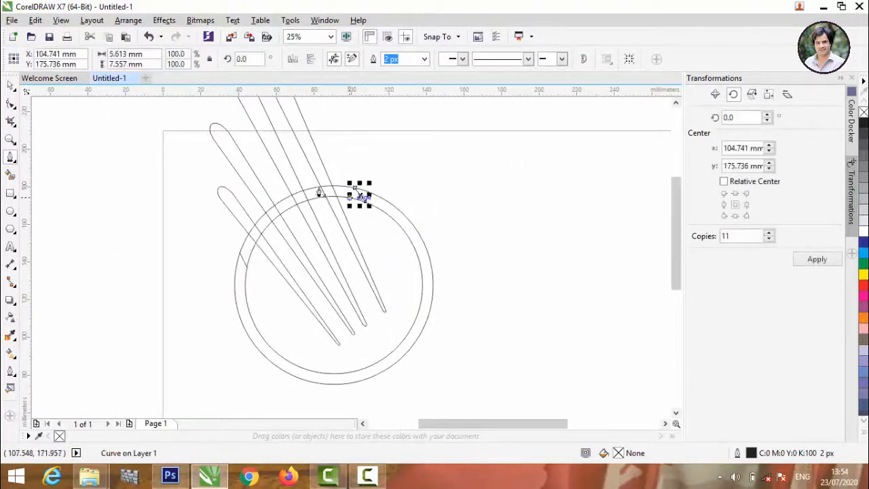
Step: Draw a closed triangle about 30 by 37 mm just outside the ring's lower-right edge, with its longest extent pointing away from the ring
scroll(346, 254, down, 2)
scroll(335, 246, up, 1)
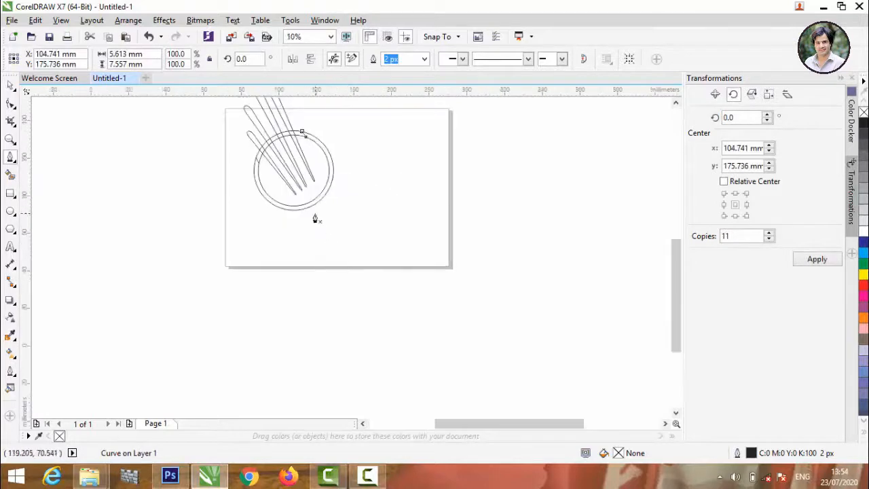
scroll(317, 217, up, 1)
click(309, 209)
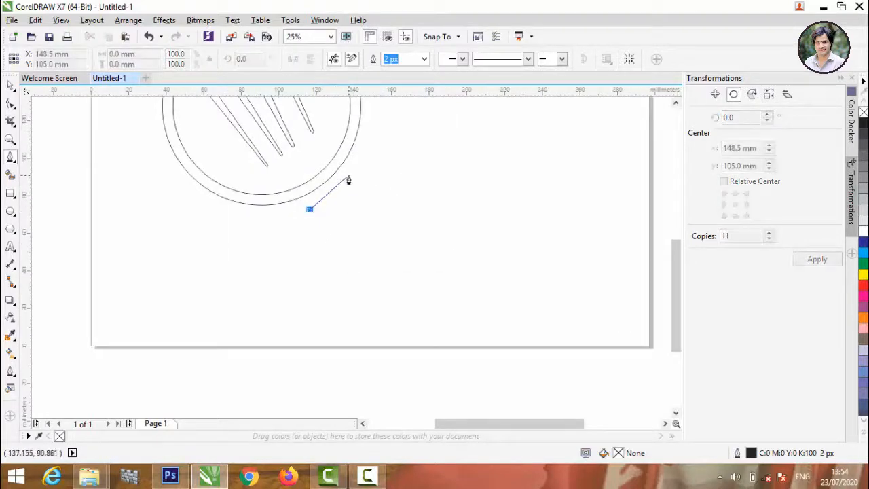
click(348, 175)
click(365, 246)
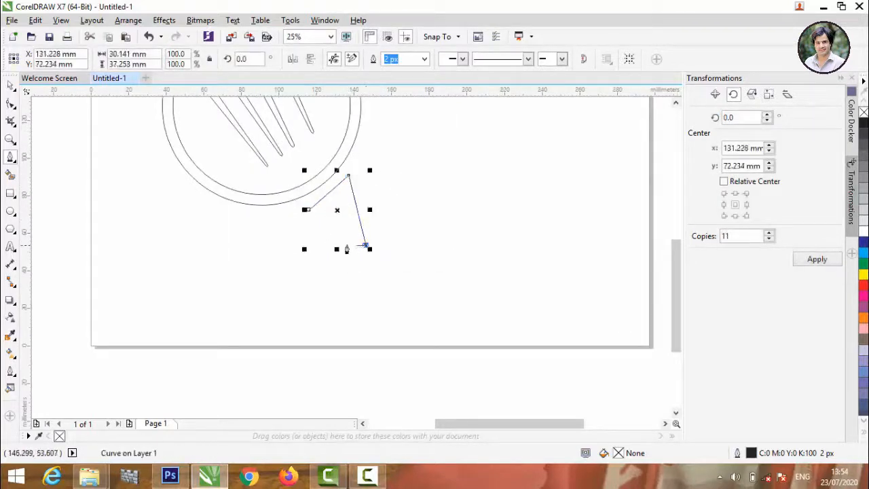
click(308, 210)
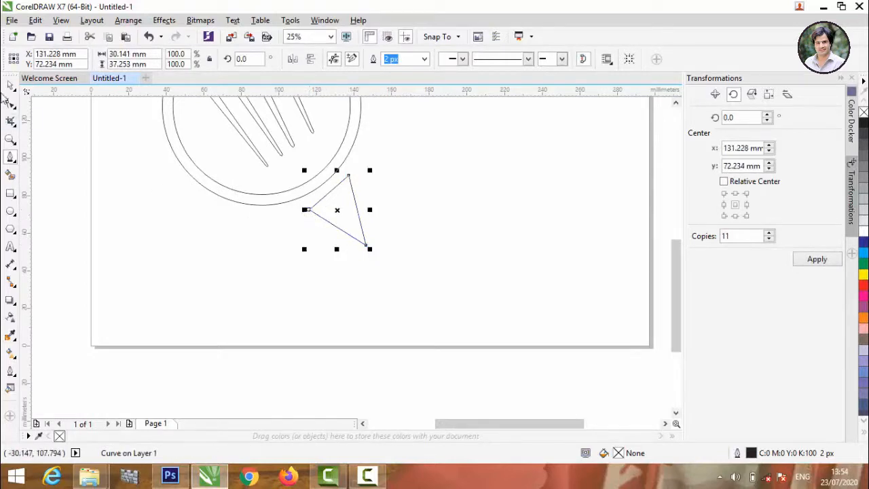
Step: Shift the triangle's lowest corner slightly outward and convert its ring-facing side to a curve, bulging it toward the ring
click(11, 103)
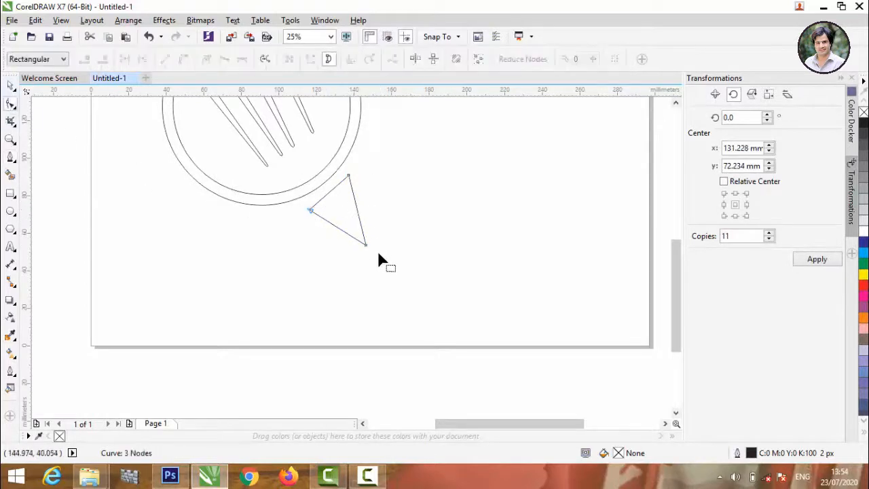
scroll(368, 247, up, 1)
click(362, 243)
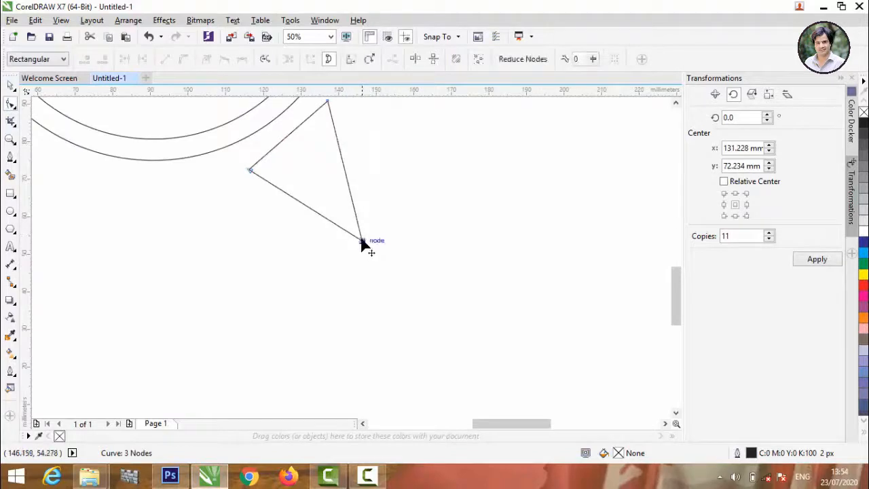
drag(362, 242, 369, 234)
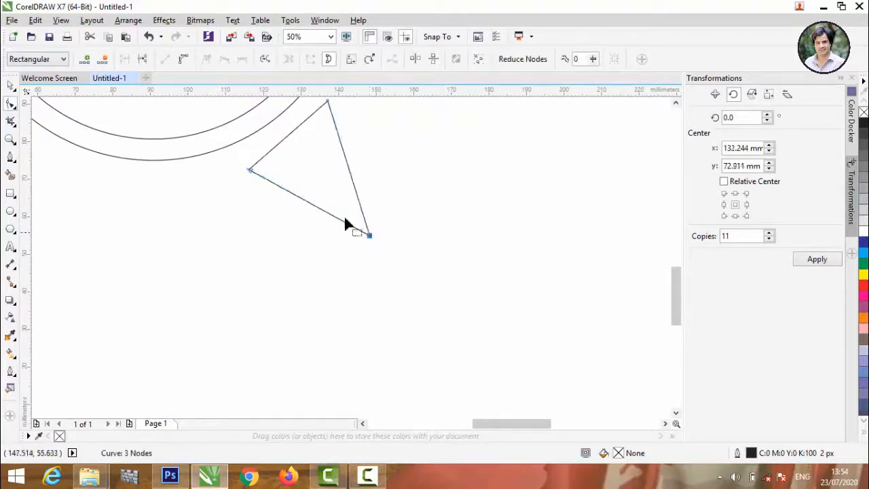
click(289, 134)
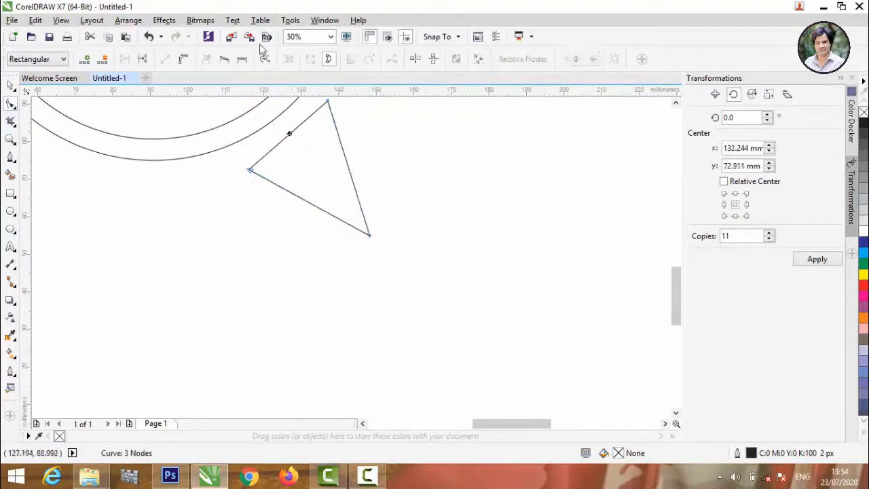
click(183, 59)
mouse_move(287, 135)
mouse_down()
mouse_move(280, 128)
mouse_move(287, 132)
mouse_up()
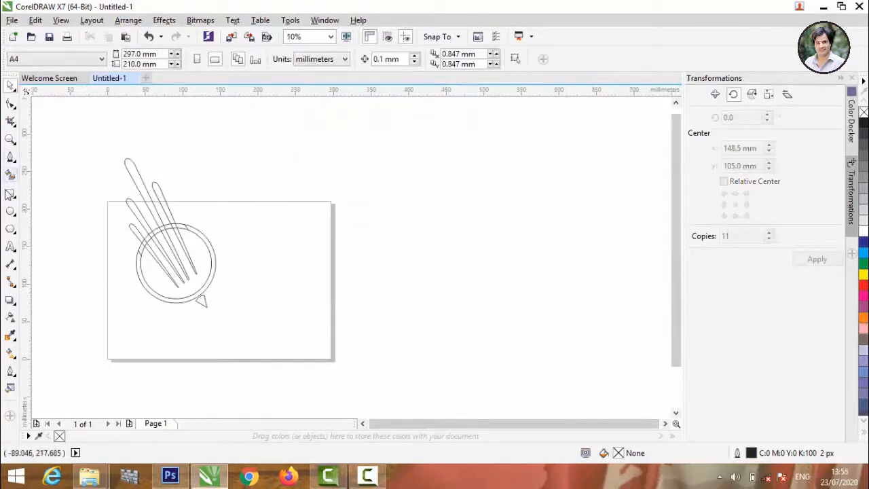
Step: Smart-fill the long ring section between the two short lines with no outline, and recolour it white
click(10, 176)
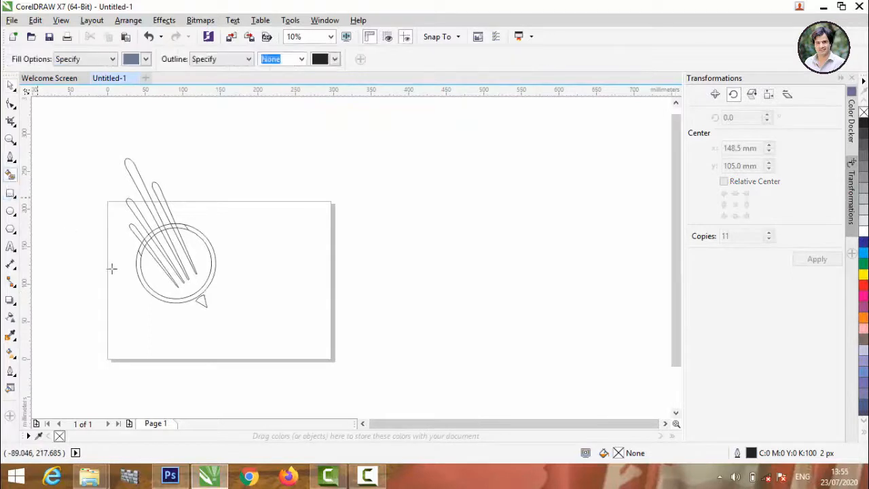
click(142, 283)
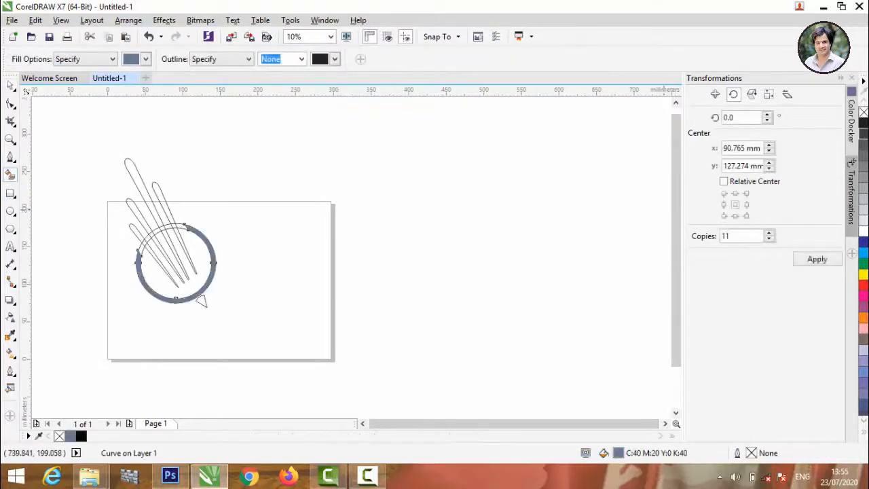
click(862, 232)
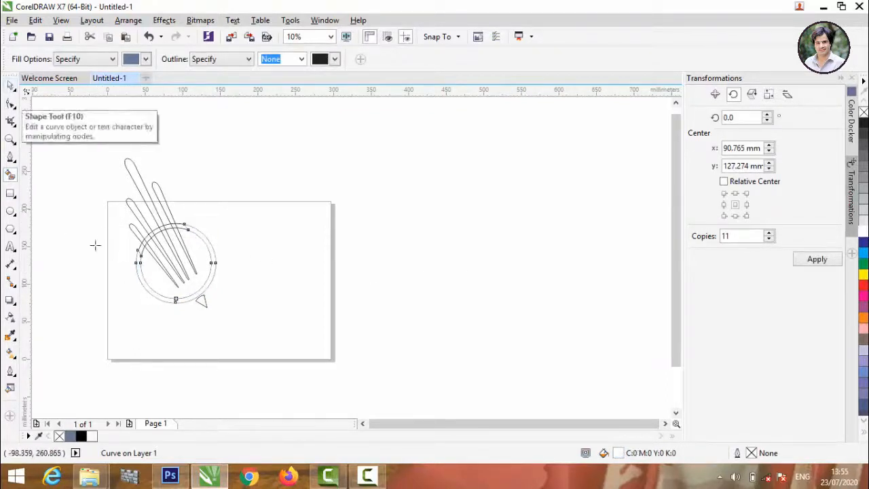
Step: Smart-fill the sections of the two leftmost strips with grey-blue C40 M20 Y0 K40 and no outline
scroll(156, 252, up, 2)
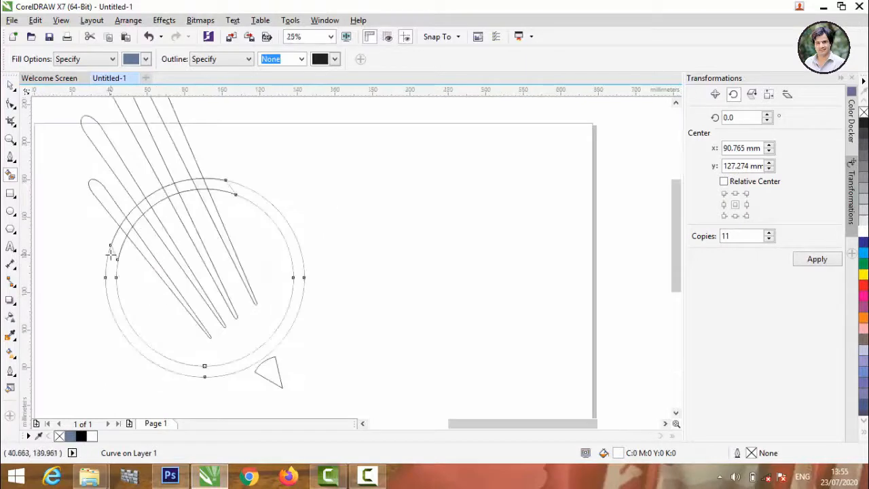
click(115, 209)
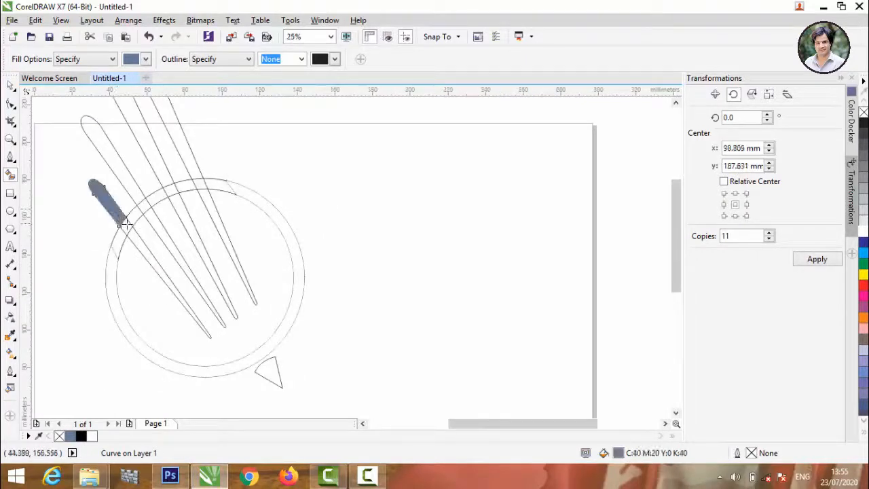
click(128, 228)
click(140, 249)
click(155, 220)
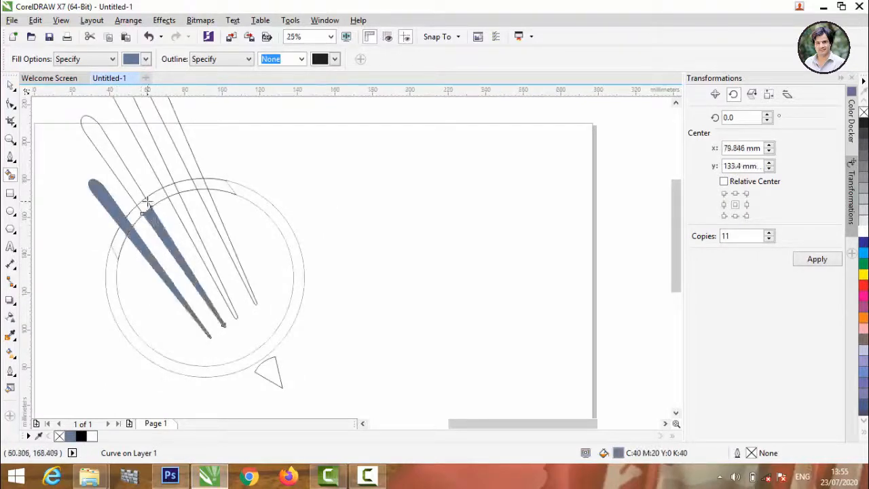
click(144, 205)
click(137, 191)
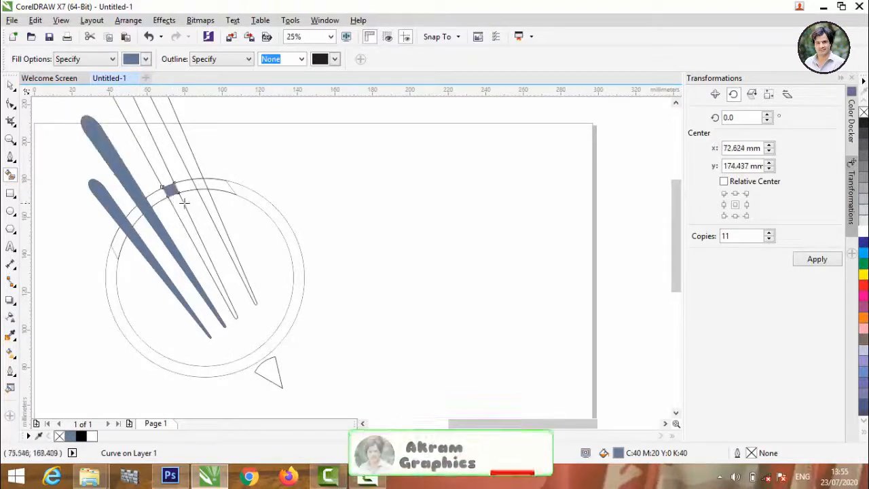
Step: Undo the stray fill between strips and smart-fill the remaining sections of the two rightmost strips with the same grey-blue
click(184, 199)
key(ctrl+z)
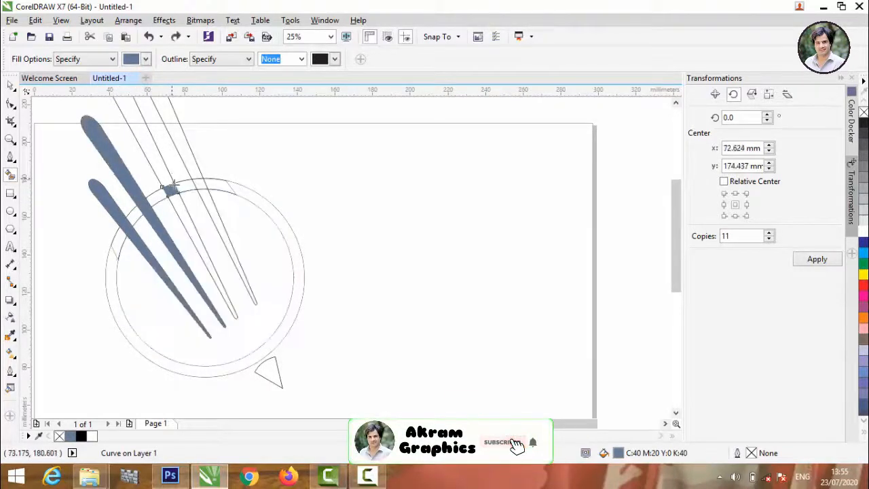
click(175, 201)
click(147, 140)
click(171, 140)
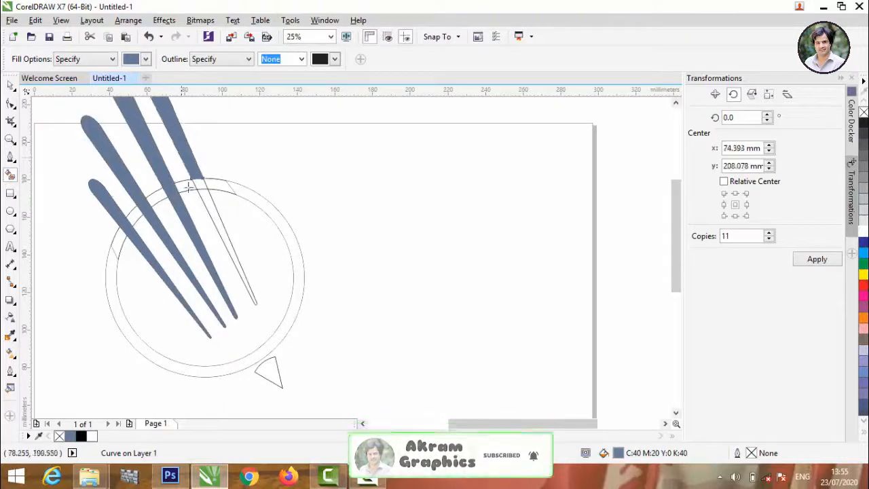
click(197, 186)
click(202, 198)
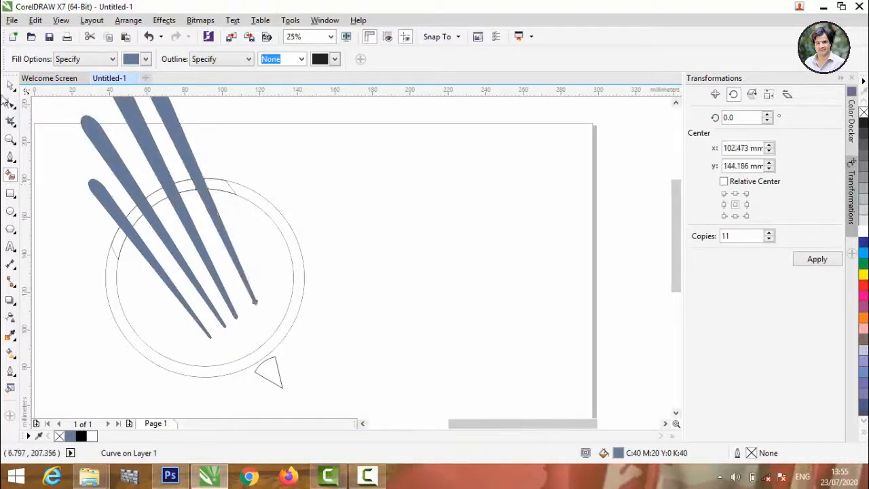
Step: Weld the three filled pieces of the rightmost strip into one shape
click(10, 86)
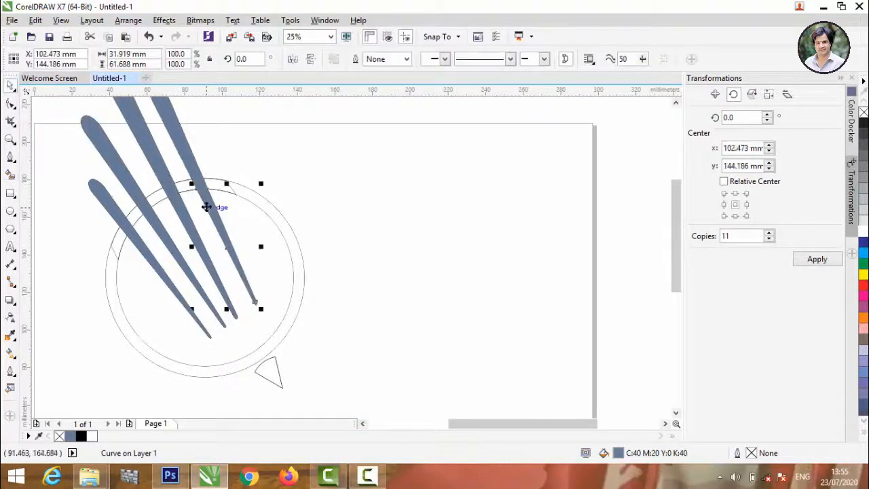
click(201, 185)
click(200, 183)
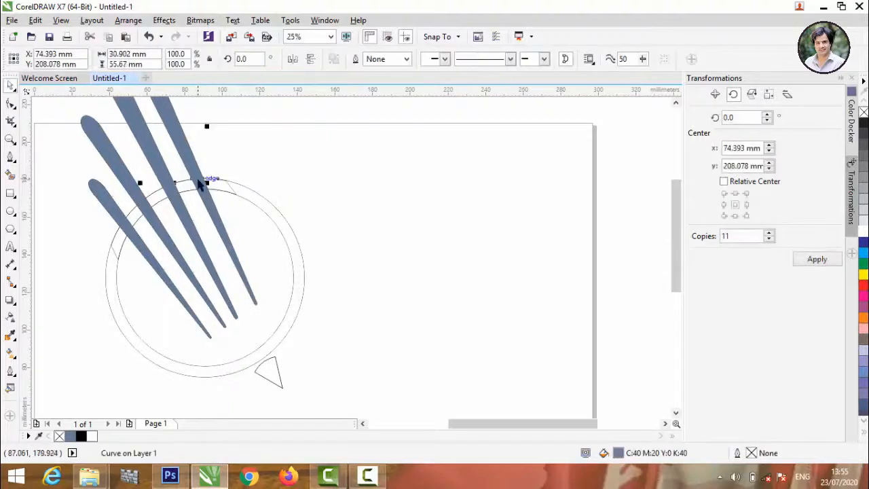
shift+click(208, 206)
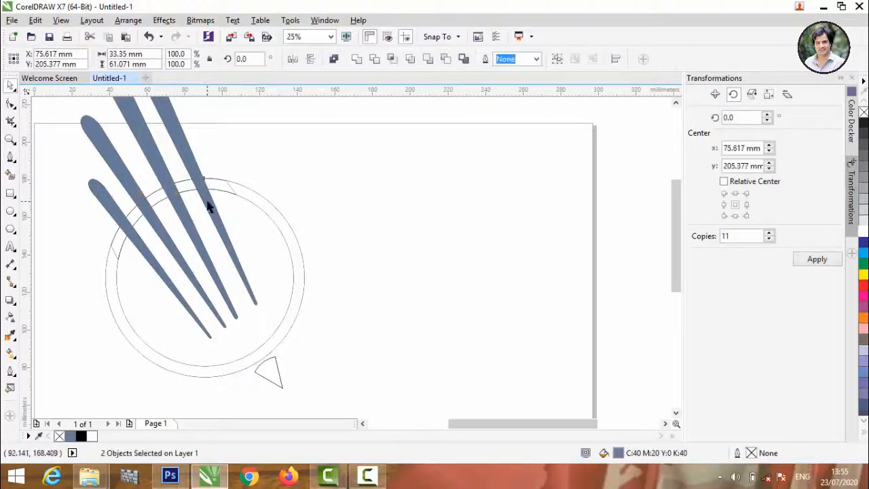
shift+click(208, 206)
click(357, 60)
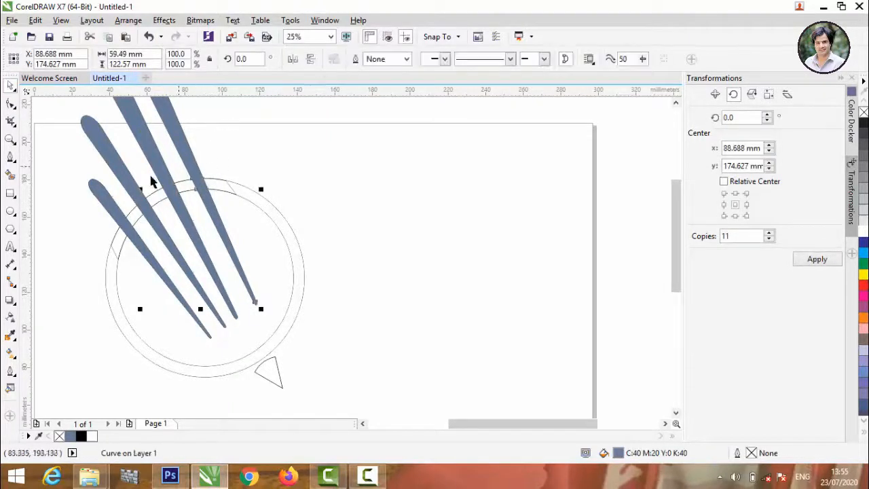
Step: Weld the filled pieces of each of the two middle strips into a single shape per strip
click(159, 174)
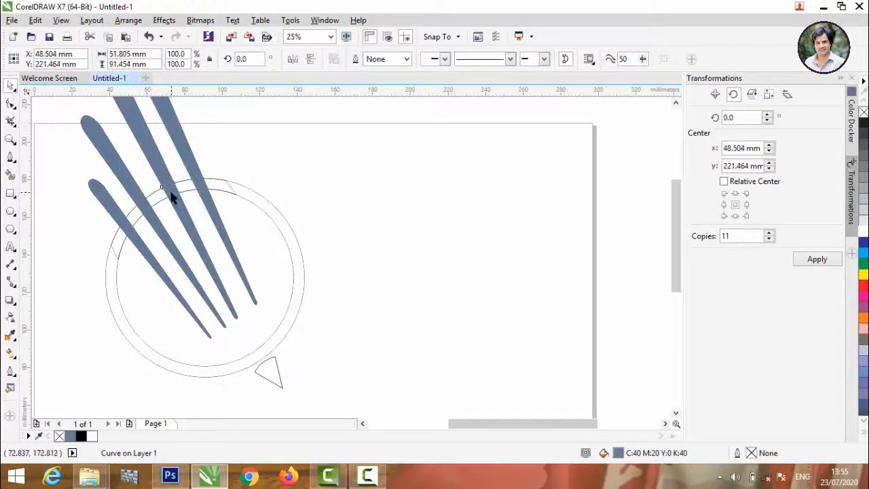
shift+click(171, 192)
shift+click(175, 197)
shift+click(181, 223)
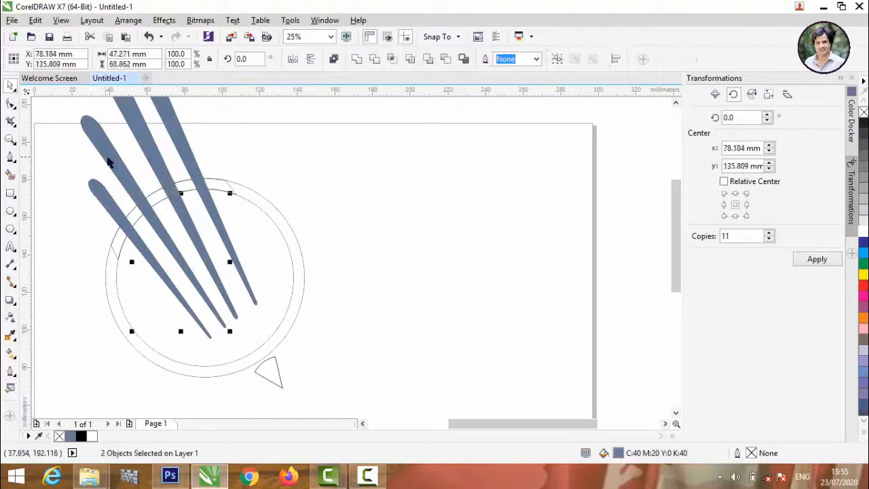
shift+click(146, 153)
click(362, 60)
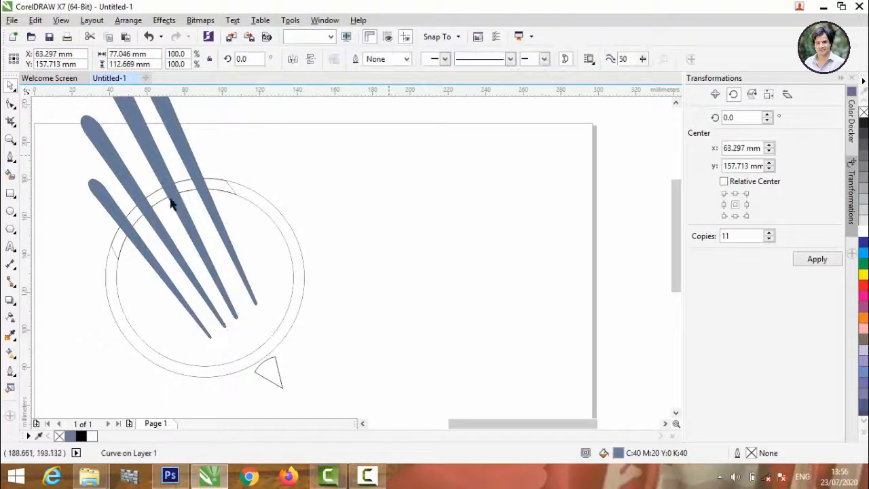
Step: Weld the three filled pieces of the leftmost, lowest strip into one shape
click(123, 232)
click(126, 228)
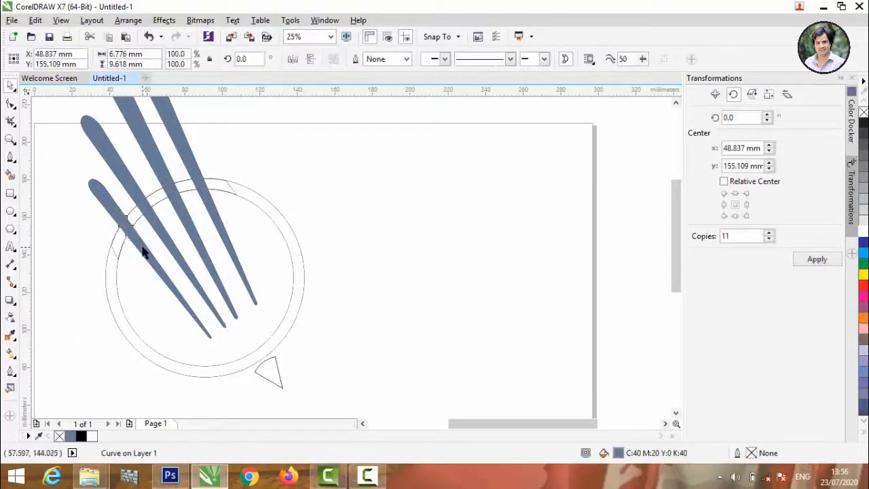
shift+click(142, 246)
shift+click(168, 151)
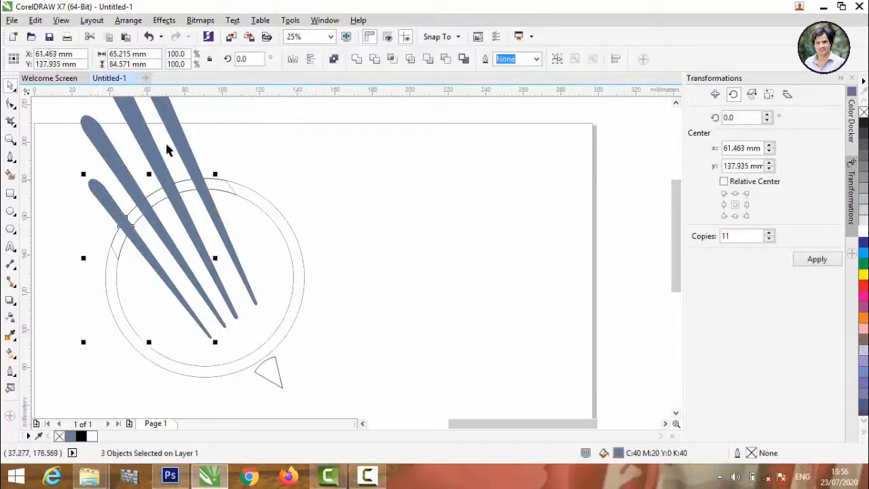
click(356, 60)
scroll(333, 261, down, 2)
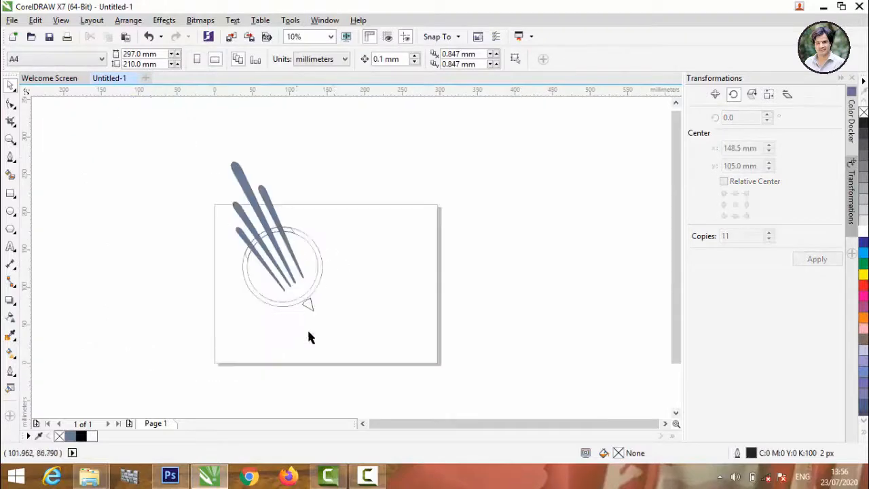
Step: From the Colour Shades folder in File Explorer, bring the first five swatch images, through cc (3), into the CorelDRAW drawing
scroll(310, 329, up, 2)
scroll(303, 297, down, 2)
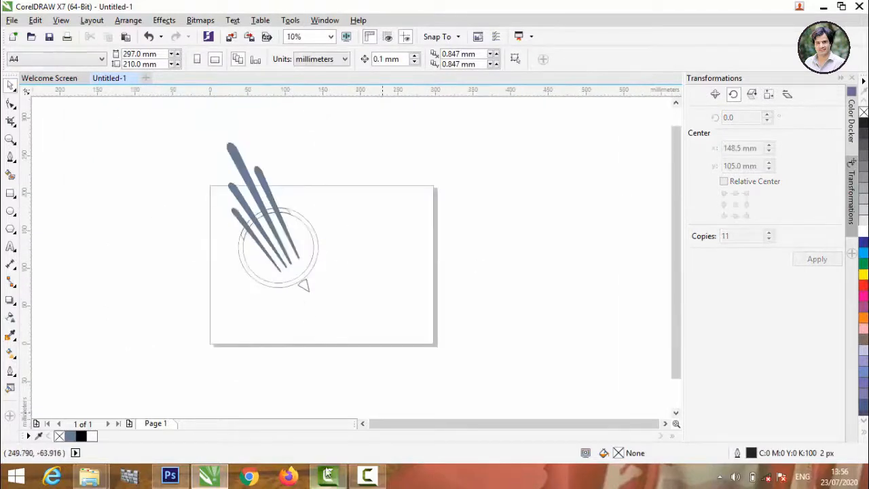
mouse_move(89, 475)
click(121, 422)
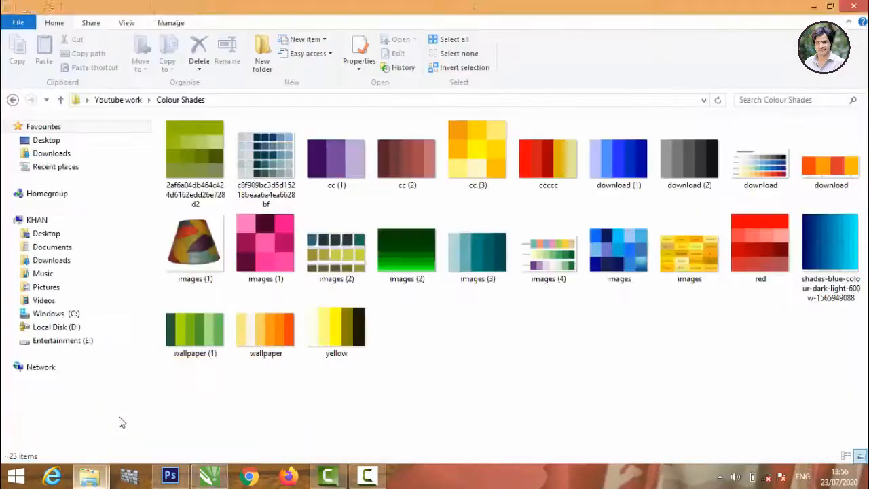
click(479, 167)
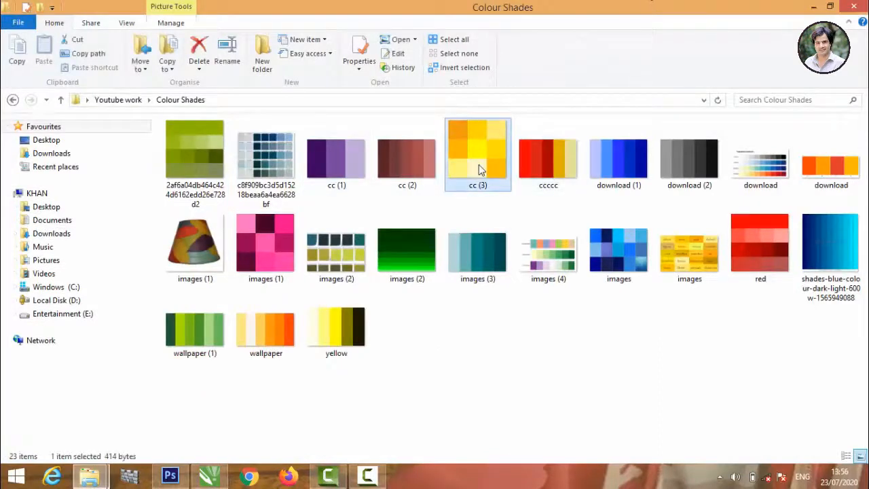
shift+click(200, 150)
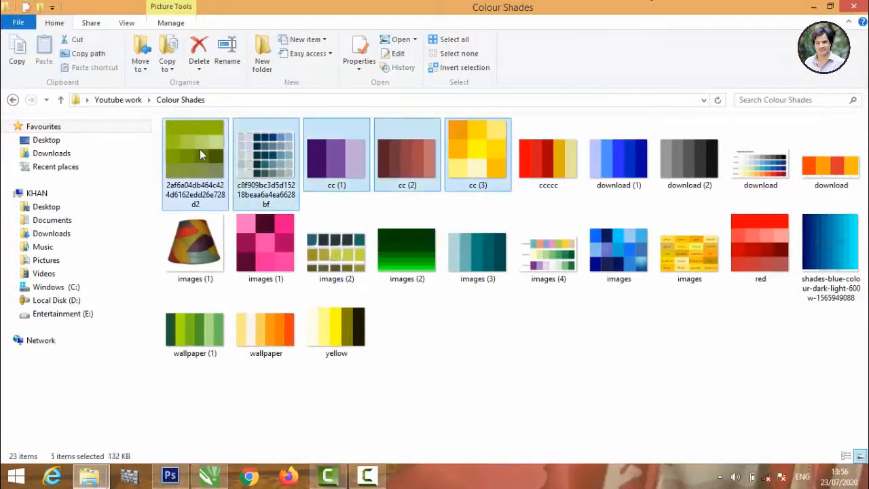
drag(280, 171, 404, 207)
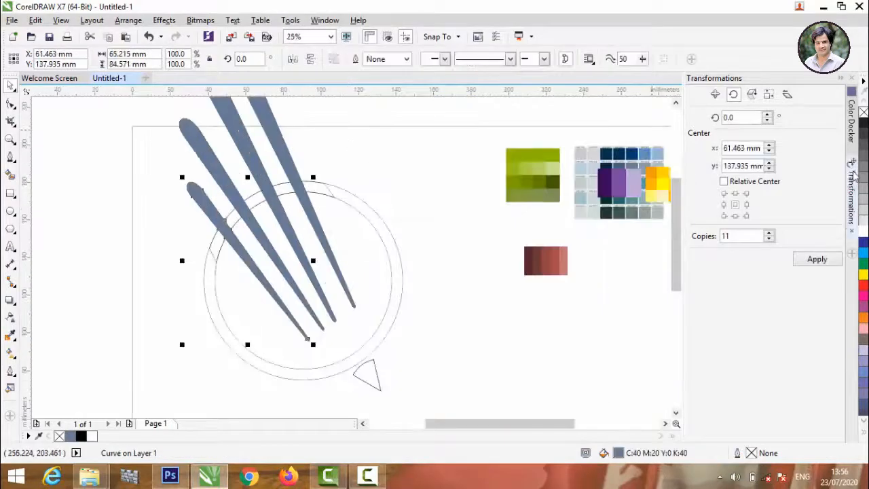
Step: Fill the leftmost, lowest strip with olive green #627F00 sampled from the green swatch image
click(851, 133)
click(749, 101)
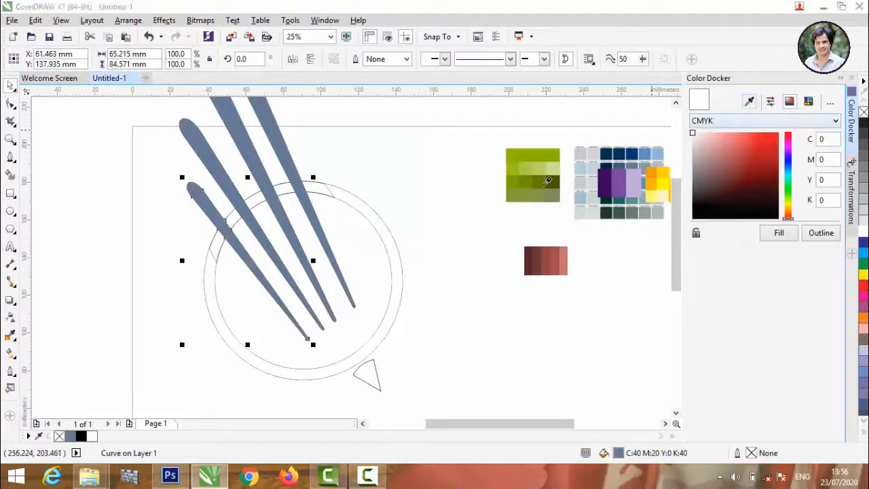
click(547, 177)
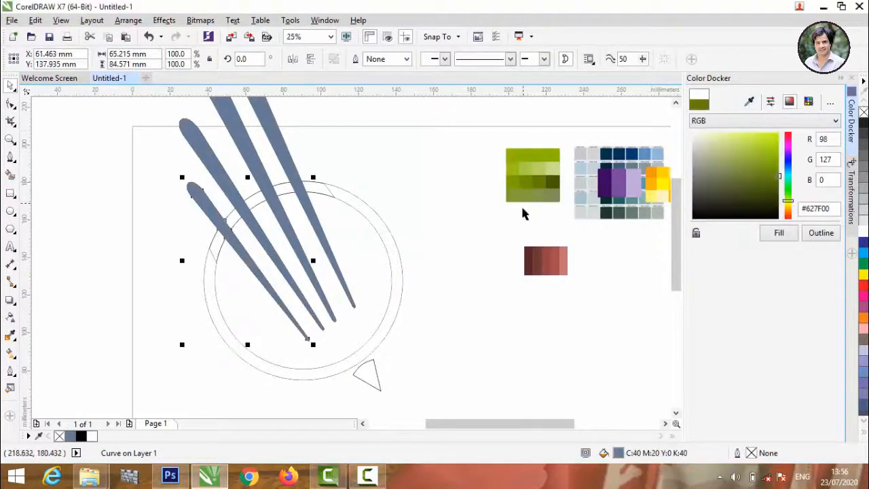
click(777, 233)
Step: Fill the second strip from the left with purple #74479C sampled from the purple swatch image
click(182, 129)
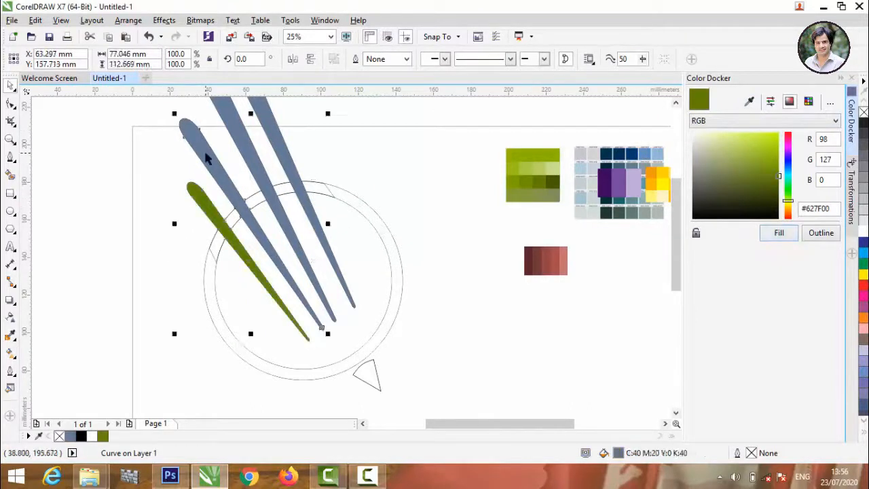
click(749, 103)
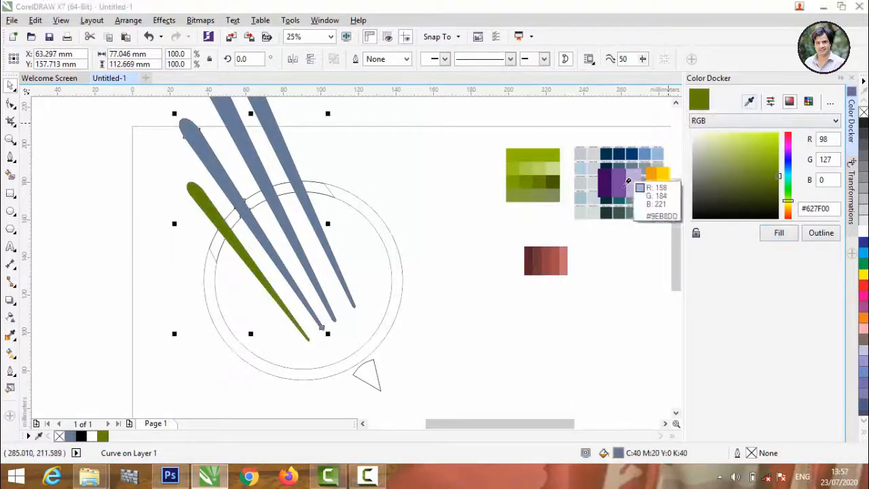
click(626, 193)
click(779, 233)
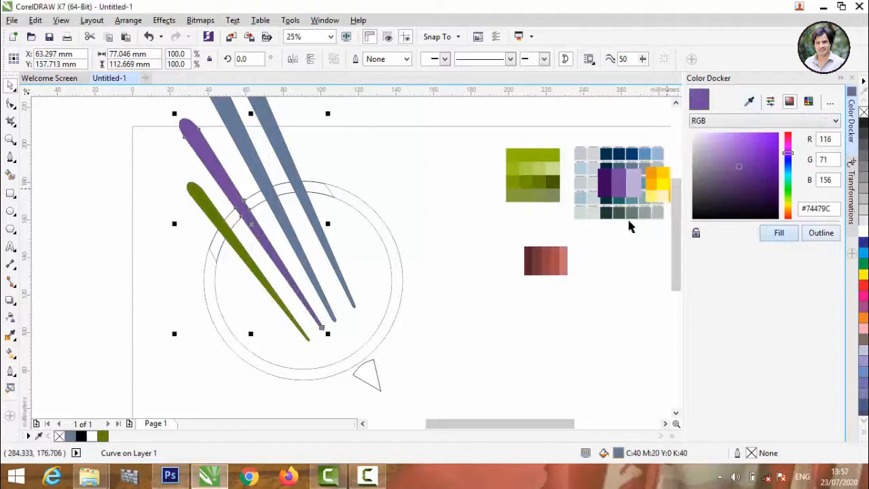
Step: Fill the third strip from the left with amber #FFBA00 sampled from the yellow swatch image
click(265, 181)
click(750, 103)
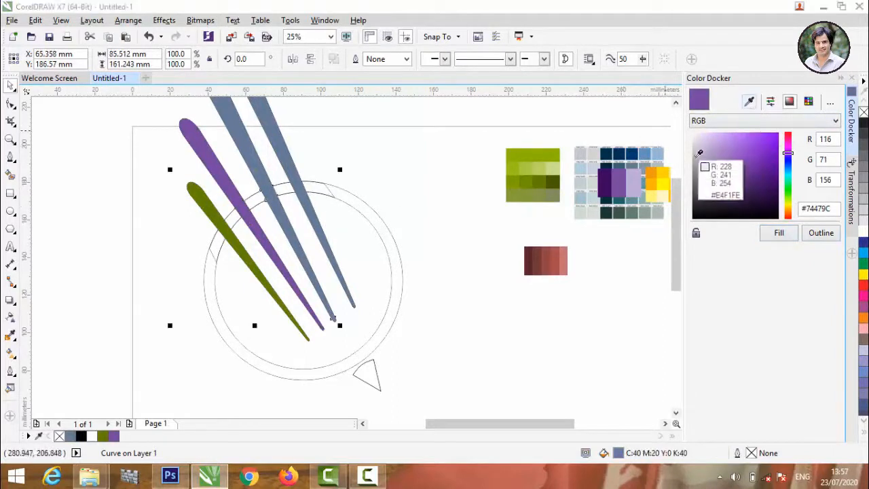
click(659, 180)
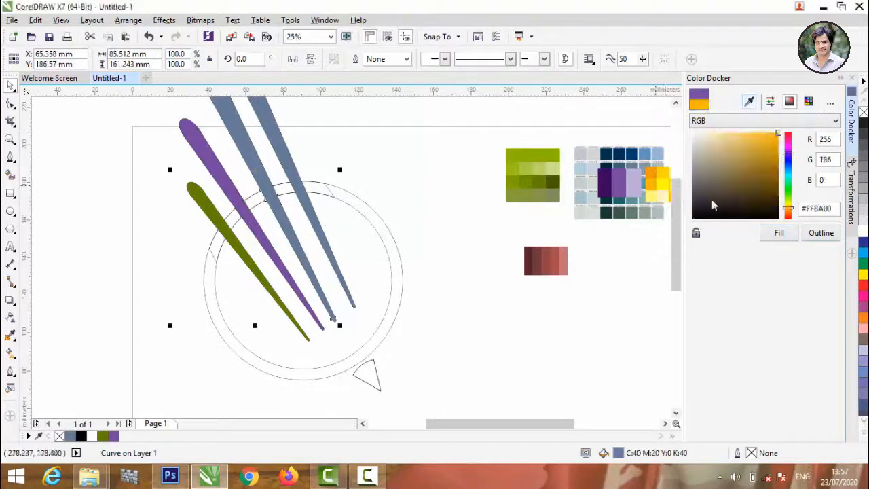
click(786, 233)
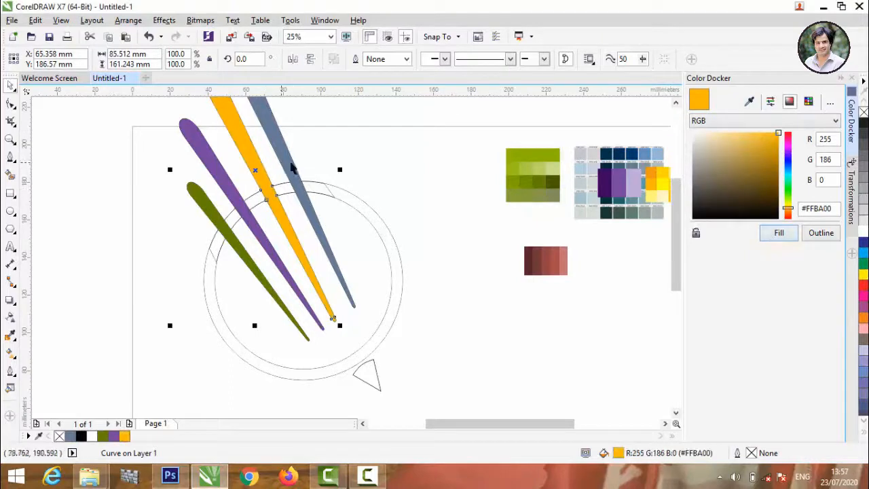
Step: Fill the rightmost strip with dark red-brown #6D3636 sampled from the brown swatch image
click(292, 167)
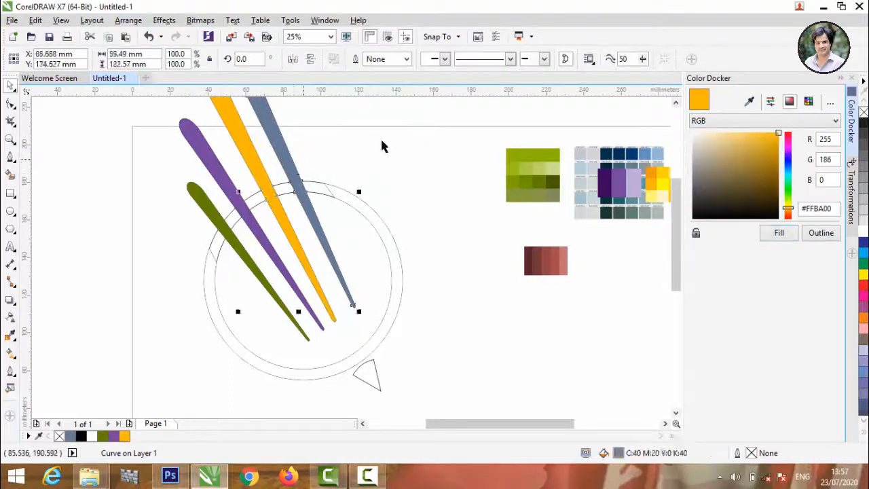
click(750, 102)
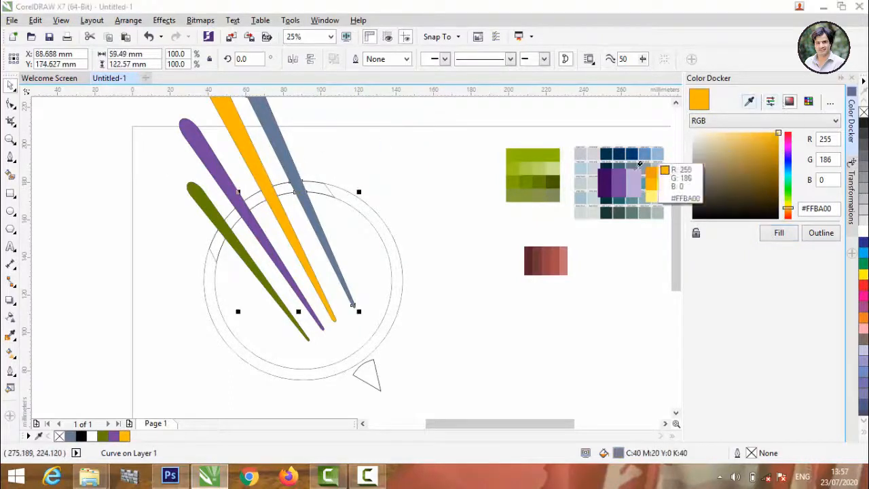
click(543, 258)
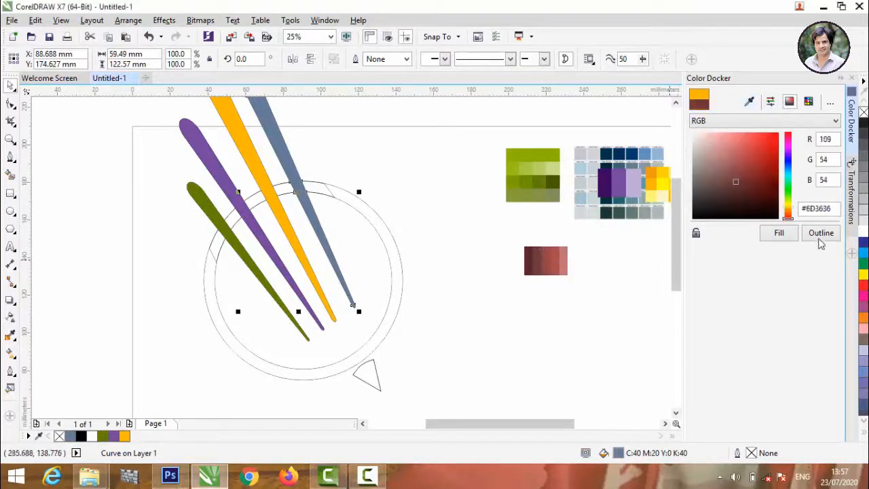
click(779, 232)
Step: Fill the open ring with medium blue #6392BC sampled from the blue swatch grid
click(395, 230)
click(387, 231)
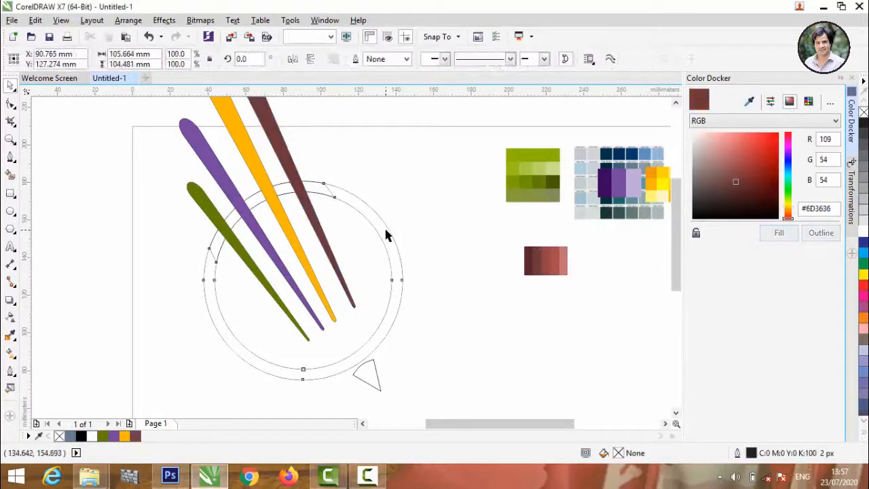
click(750, 102)
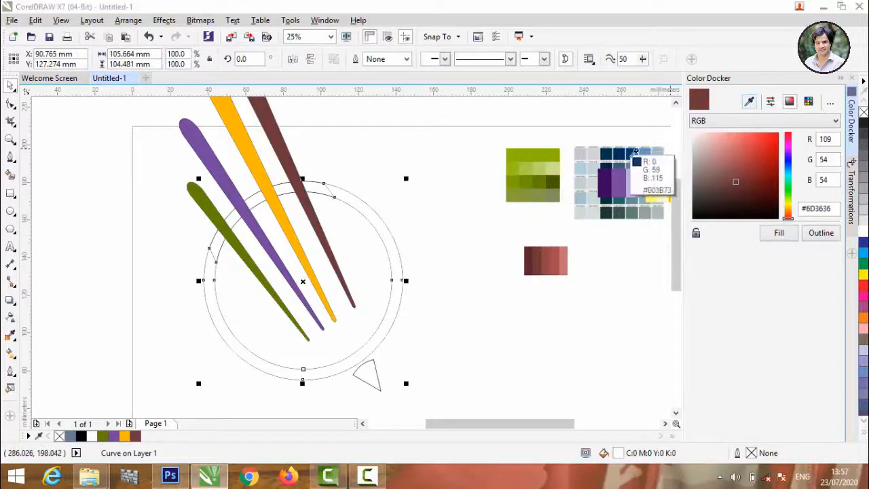
click(653, 166)
click(778, 232)
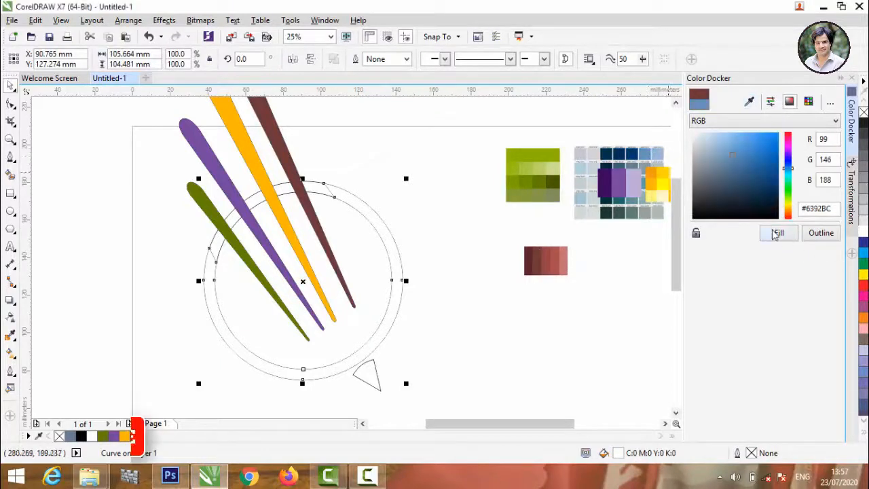
click(391, 161)
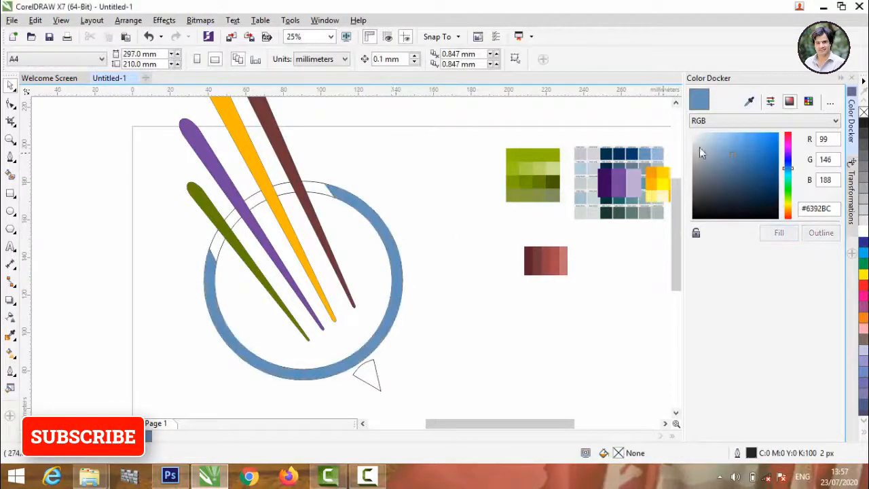
Step: Recolour the ring with dark navy #01304A sampled from the blue swatch grid
click(749, 102)
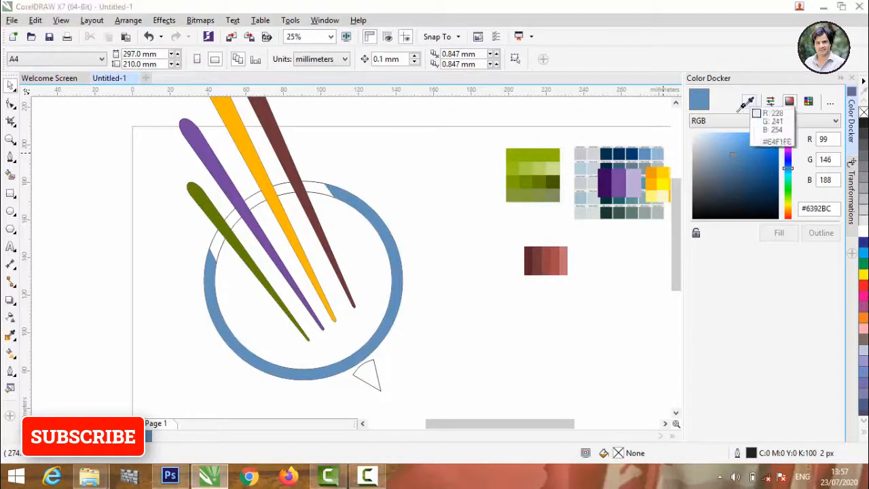
click(606, 154)
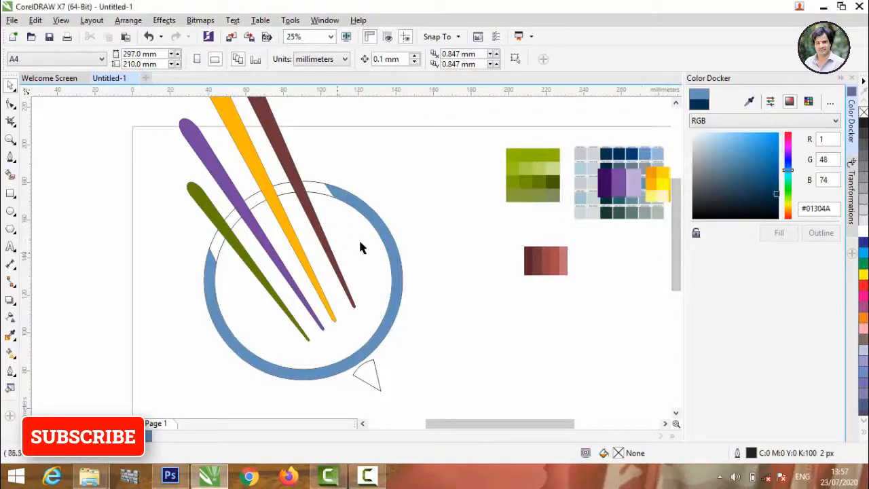
click(377, 225)
click(778, 233)
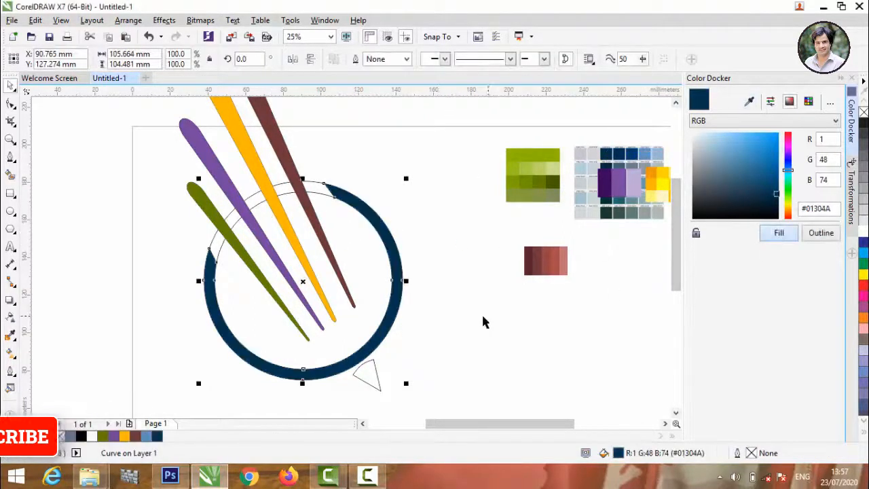
click(408, 354)
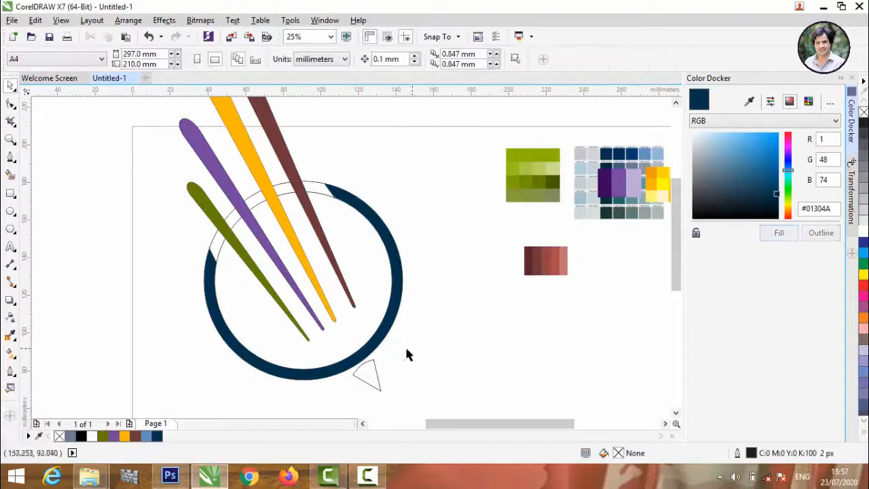
Step: Fill the curved-sided triangle below the ring with light lavender #BEAFD8 sampled from the purple swatch image
click(377, 380)
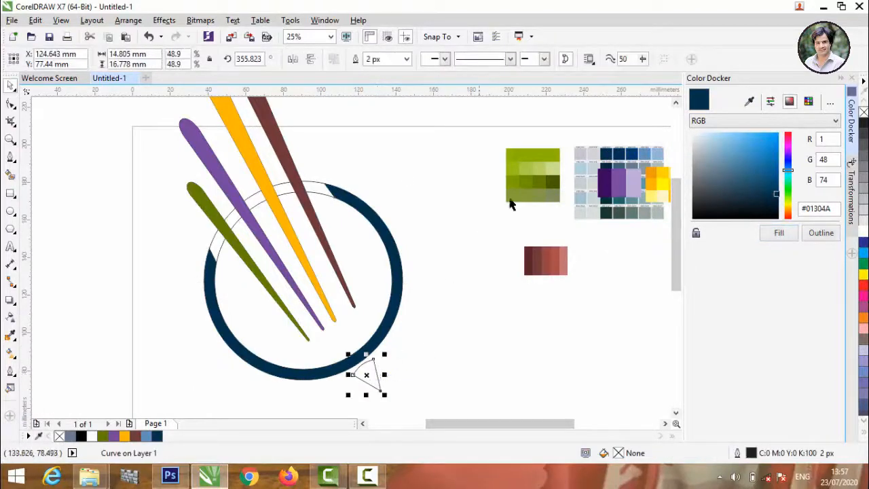
click(748, 101)
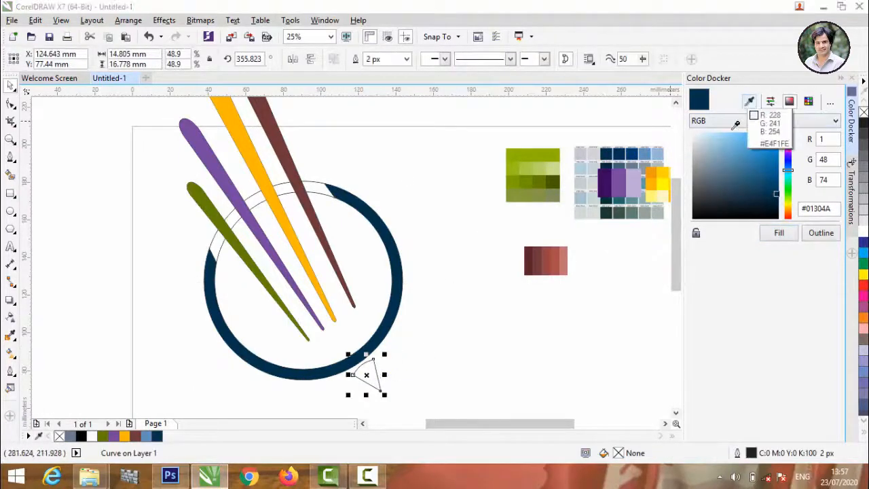
click(641, 184)
click(777, 234)
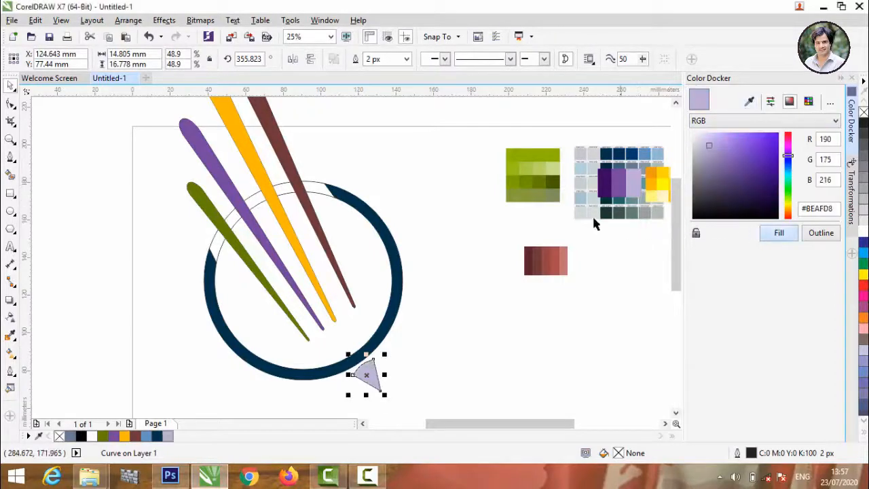
click(407, 361)
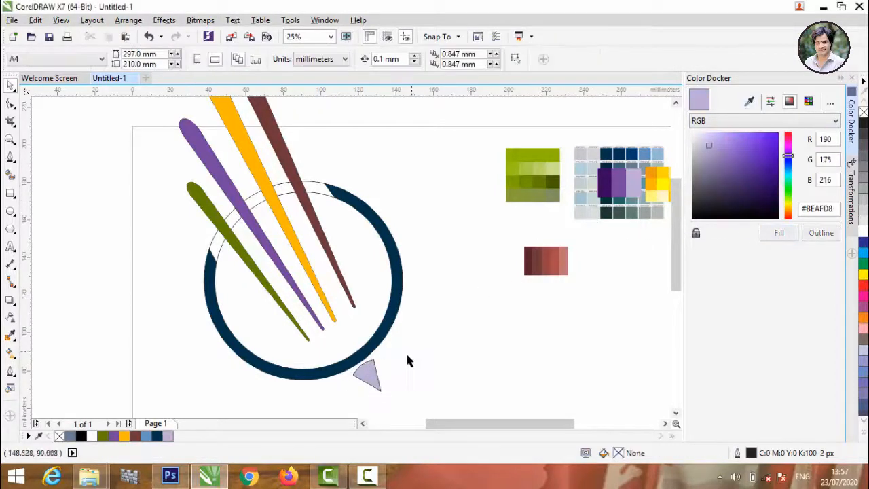
Step: Recolour the curved-sided triangle with bright yellow #FFFF00 sampled from the yellow swatch image
click(749, 102)
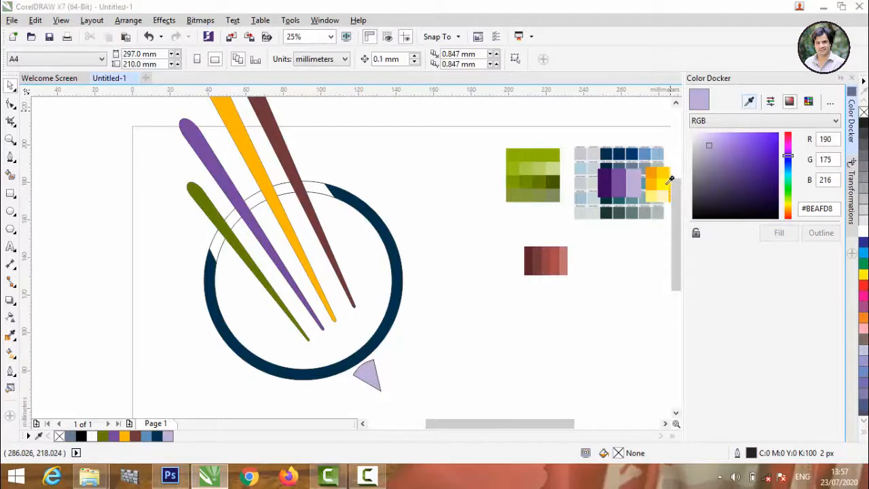
click(656, 177)
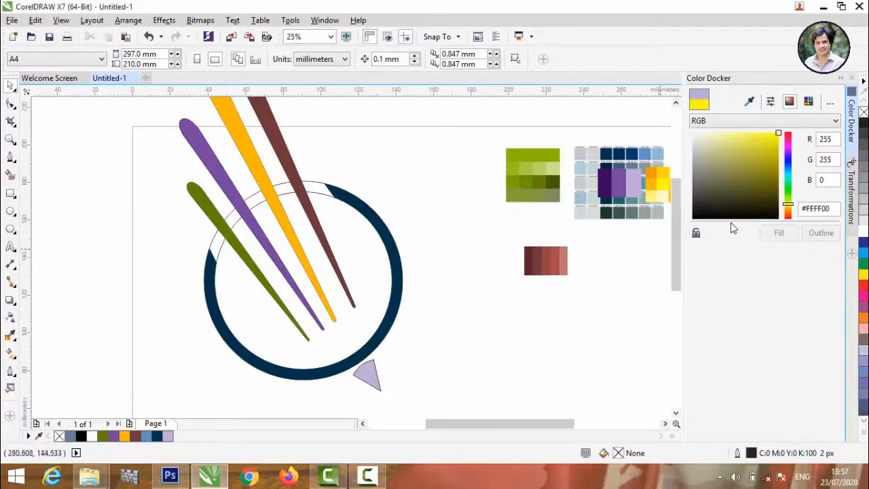
click(371, 373)
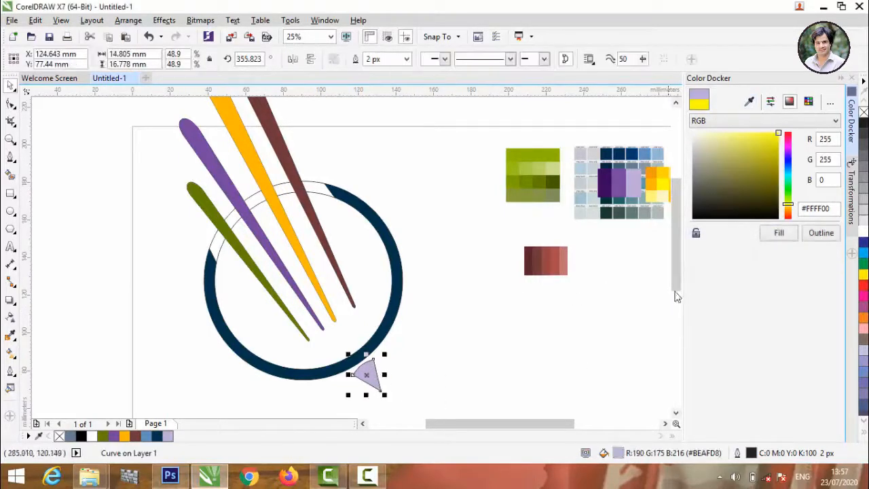
click(779, 233)
click(401, 217)
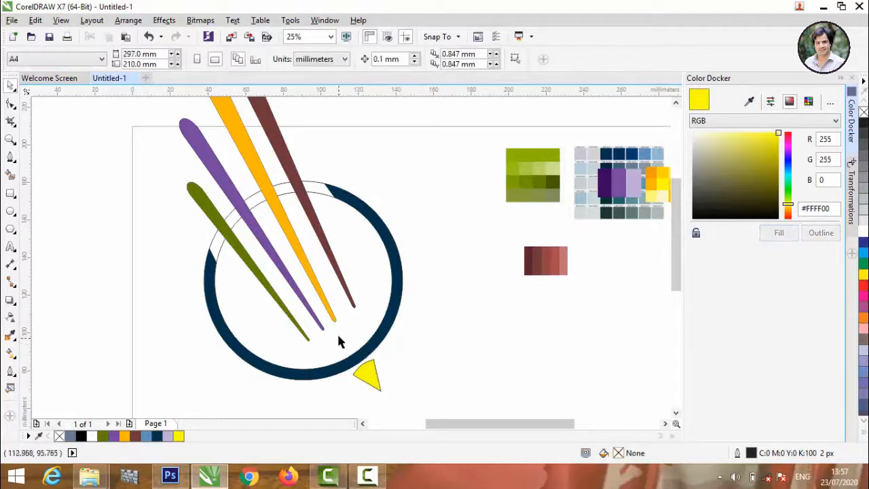
Step: Recolour the ring with orange #EF9B0F sampled from the yellow swatch image
click(352, 366)
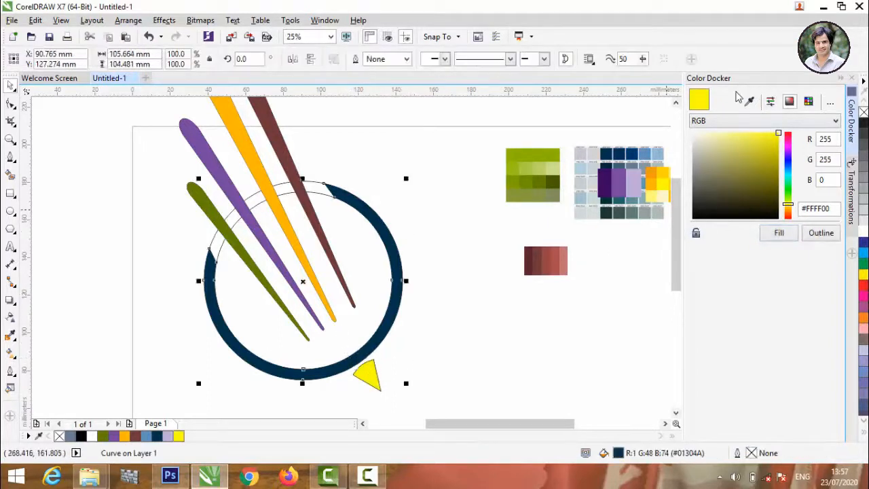
click(749, 103)
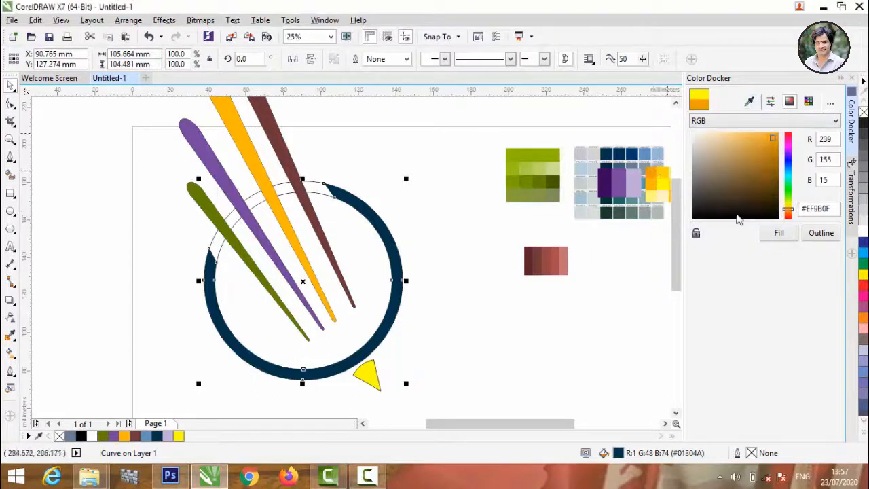
click(779, 233)
click(158, 221)
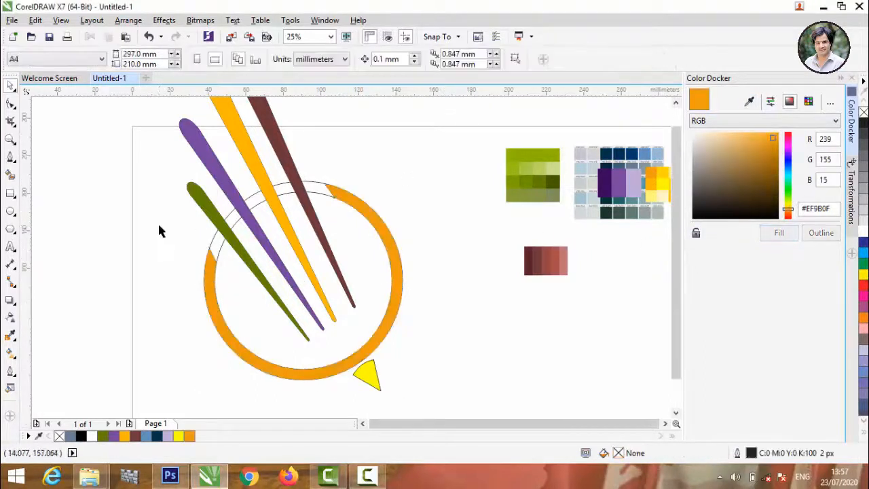
Step: Delete the five colour swatch images beside the logo
scroll(157, 221, down, 2)
drag(271, 181, 401, 281)
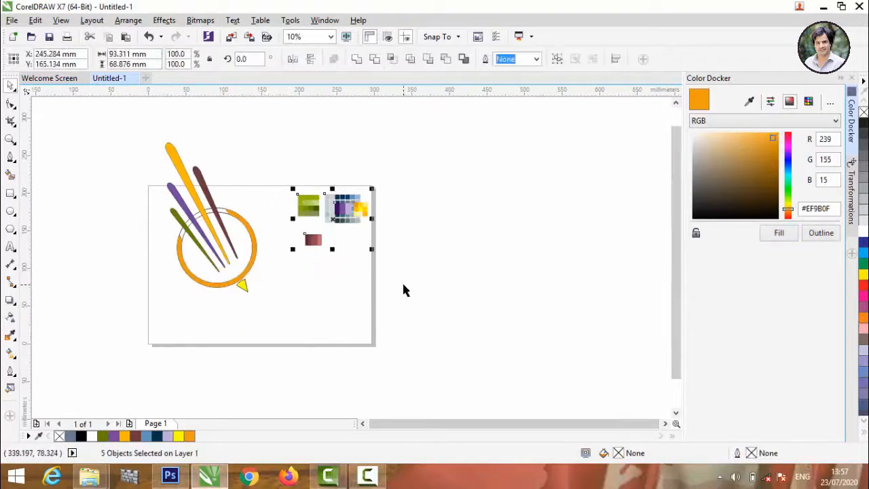
key(Delete)
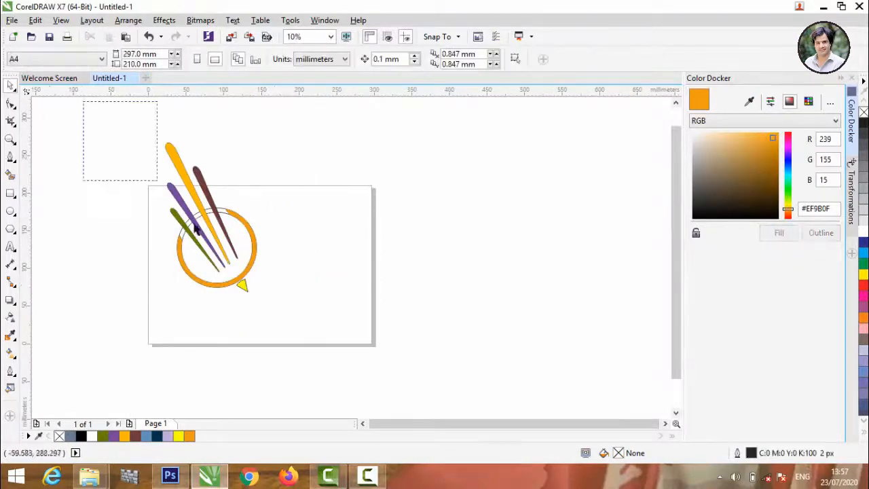
Step: Remove the outlines from all the logo shapes by setting their outline width to None
drag(195, 230, 310, 333)
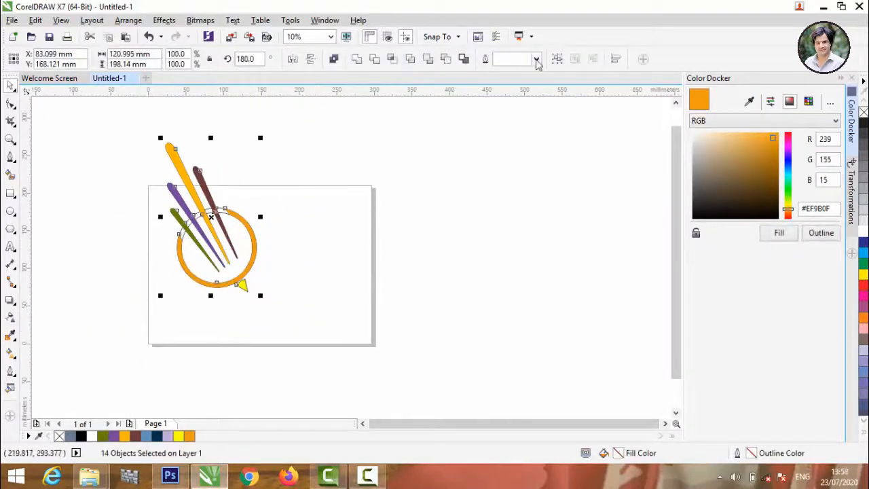
click(536, 60)
click(509, 70)
click(151, 147)
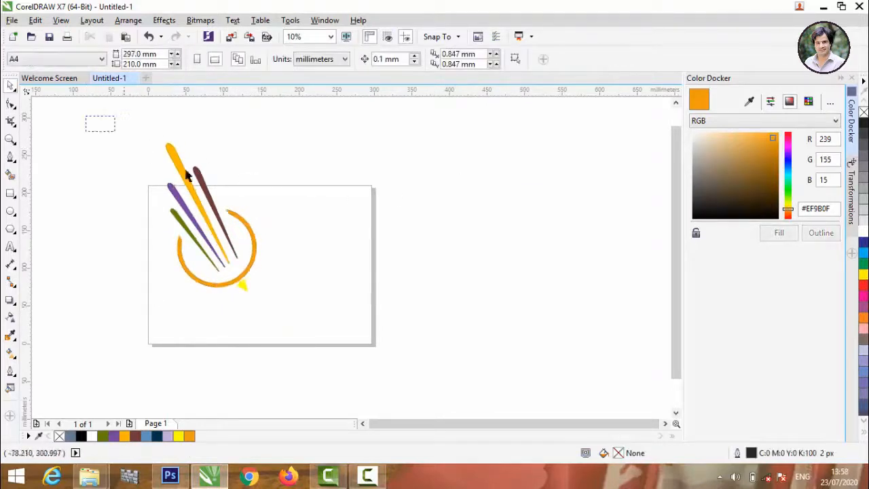
Step: Group all the logo shapes and shift the group slightly up and to the left
drag(189, 175, 353, 330)
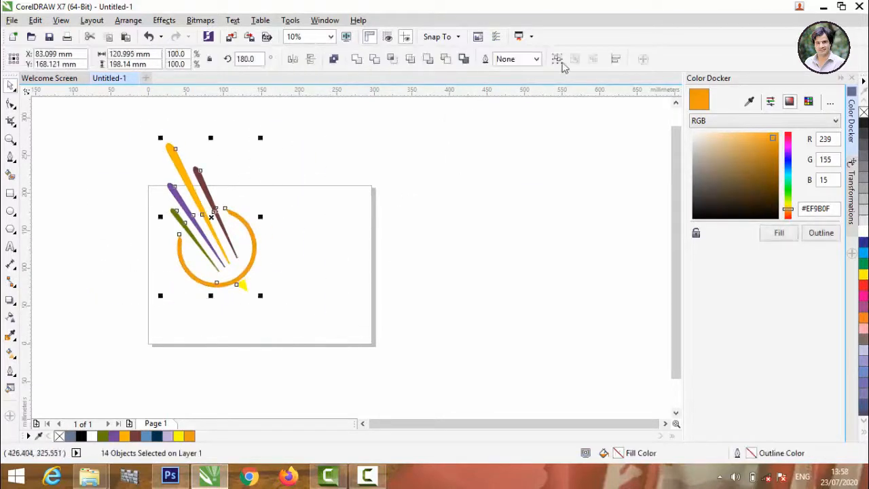
click(329, 243)
drag(211, 289, 195, 280)
click(64, 269)
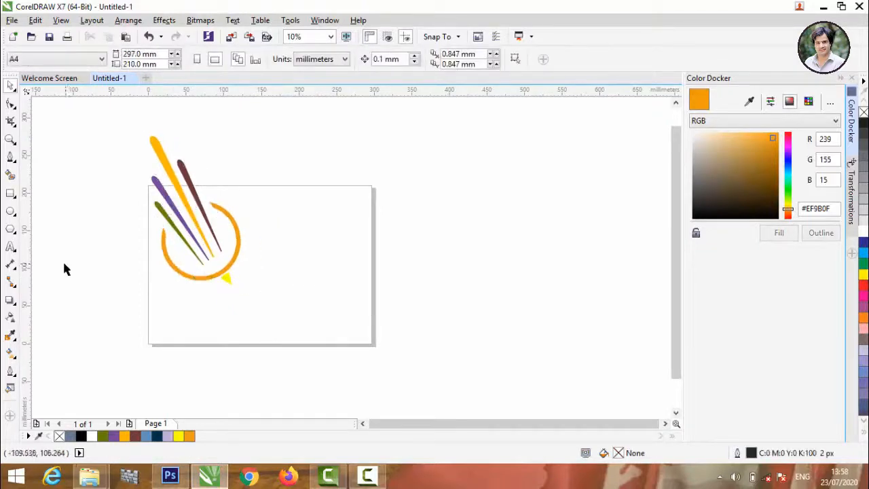
Step: Add the artistic text CIRCULAR PENCIL below the logo and enlarge it to about 233 mm wide
click(11, 248)
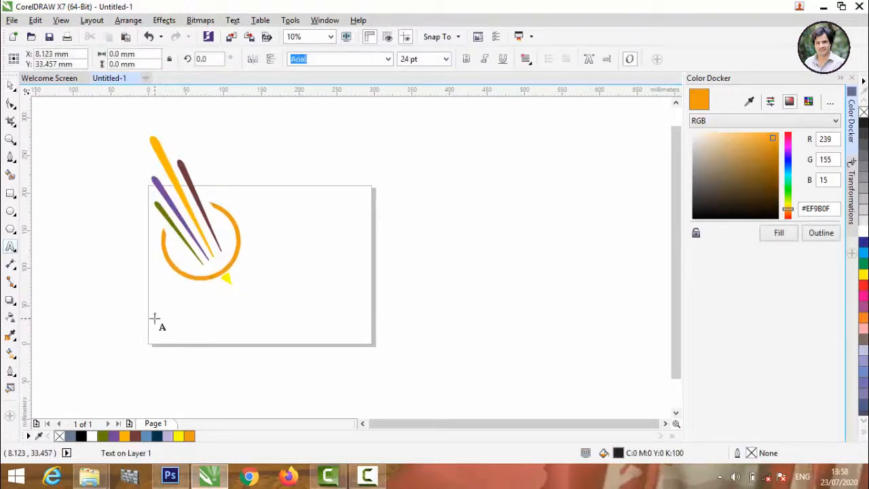
key(Caps_Lock)
click(154, 319)
text(GW)
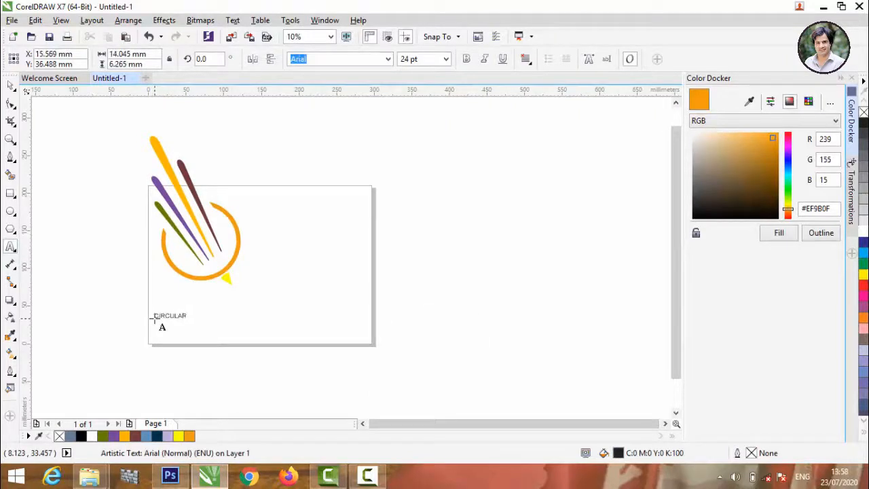
text(CULAR PENCIL)
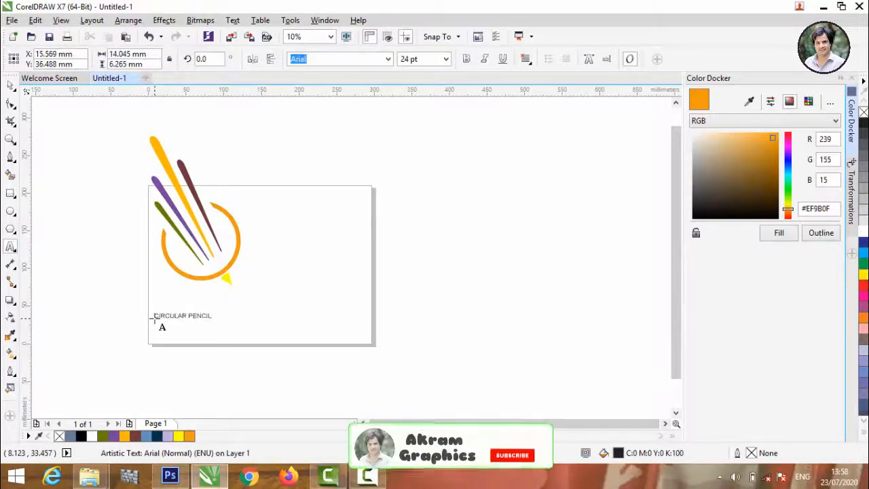
drag(215, 324, 334, 382)
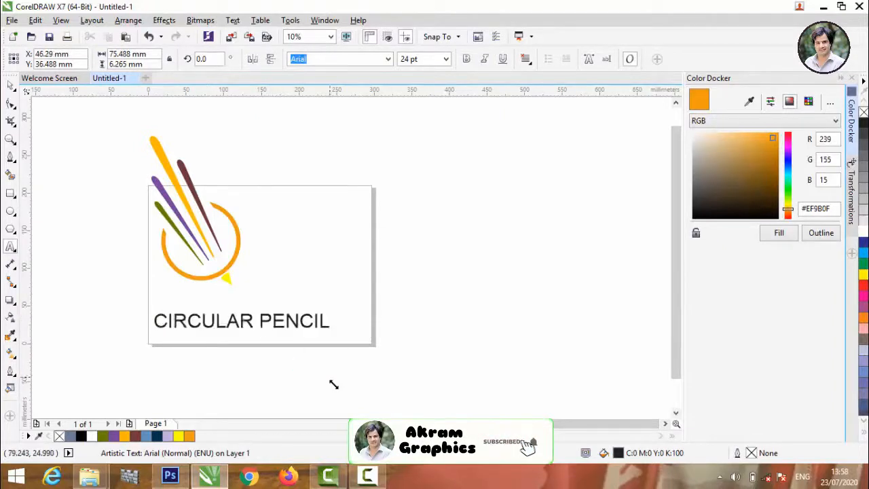
Step: Set the CIRCULAR PENCIL text in Arial Rounded MT Bold and move it so it is centred beneath the ring
drag(330, 330, 155, 324)
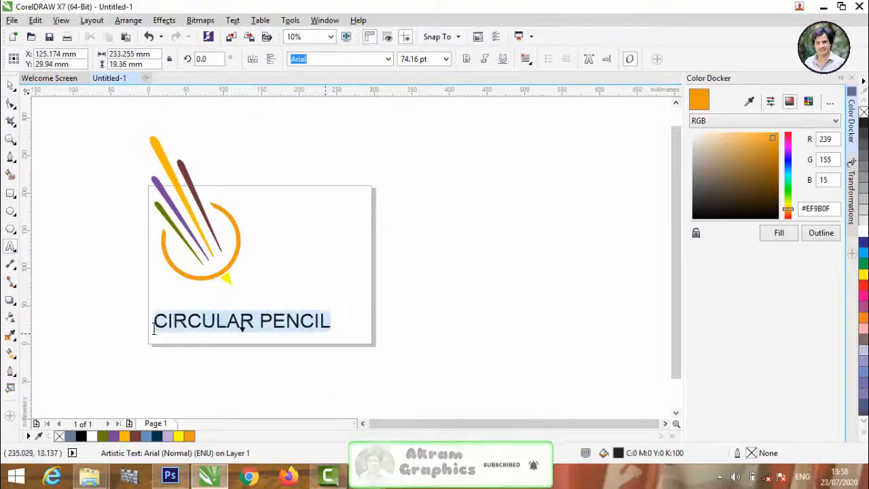
click(388, 59)
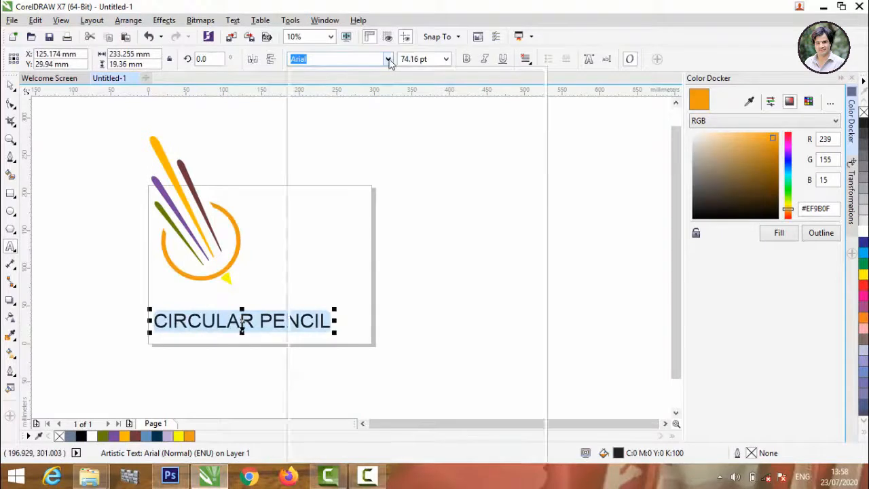
click(367, 102)
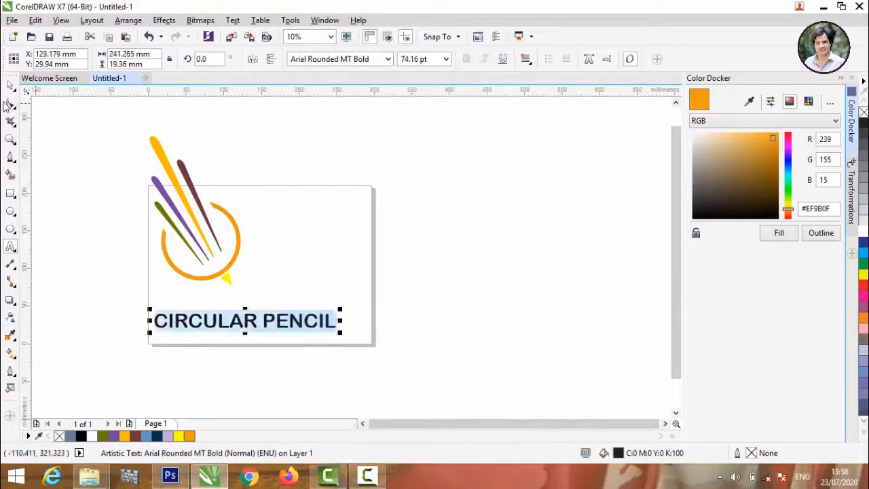
click(10, 86)
drag(242, 320, 207, 310)
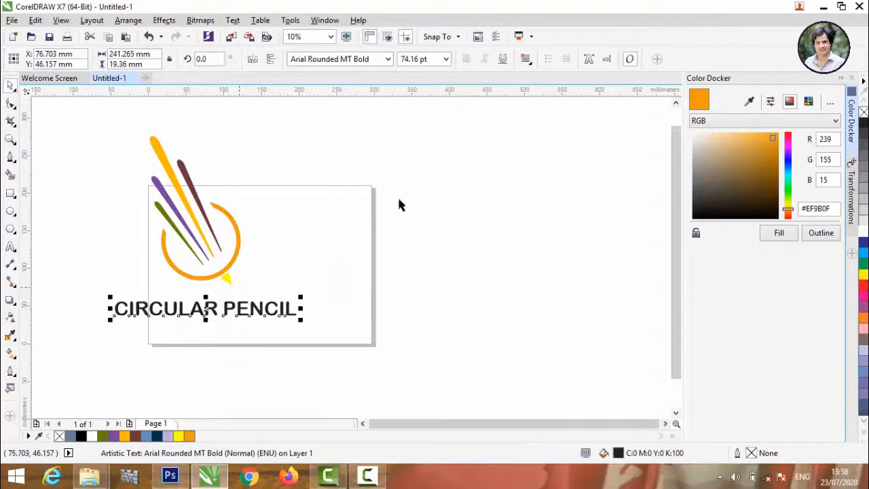
Step: Fill the CIRCULAR PENCIL text with orange #EF9B0F sampled from the ring
click(750, 101)
click(224, 270)
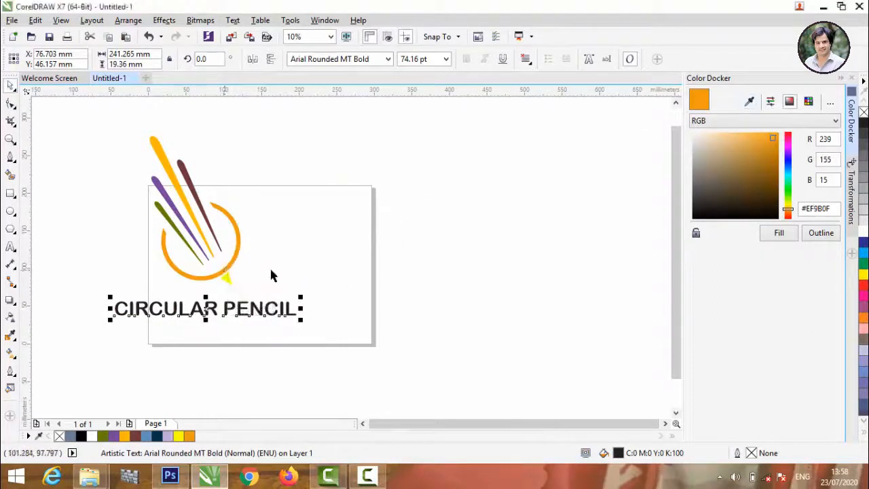
click(778, 233)
click(336, 279)
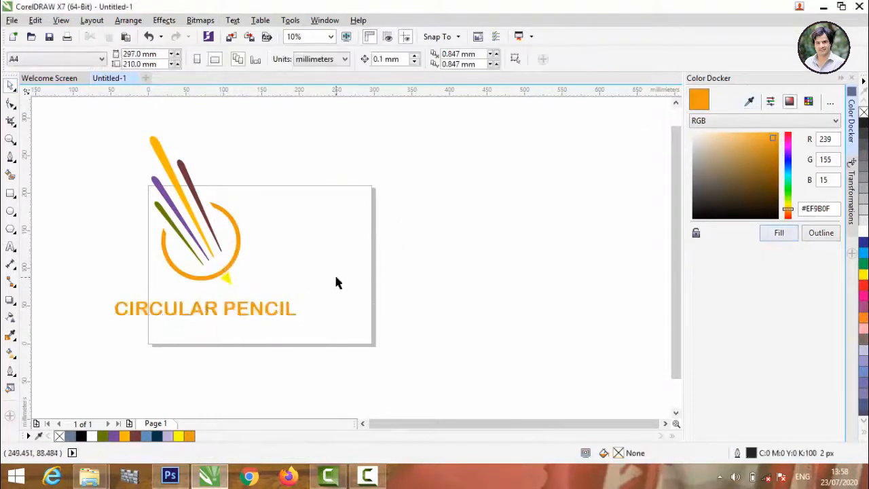
Step: Group the logo with its text and move the group off the page to the right
scroll(343, 281, down, 1)
drag(135, 173, 479, 436)
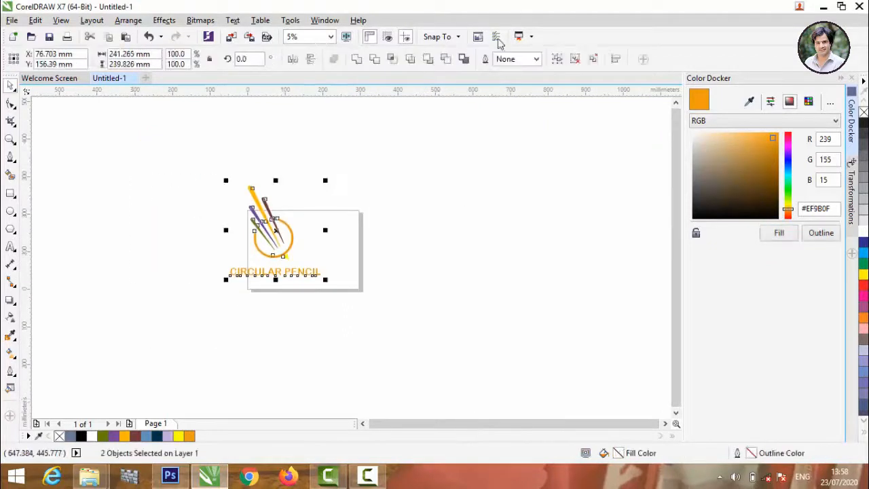
click(557, 59)
drag(275, 245, 516, 229)
Step: Draw a rectangle about 312 by 229 mm over the empty page
click(11, 174)
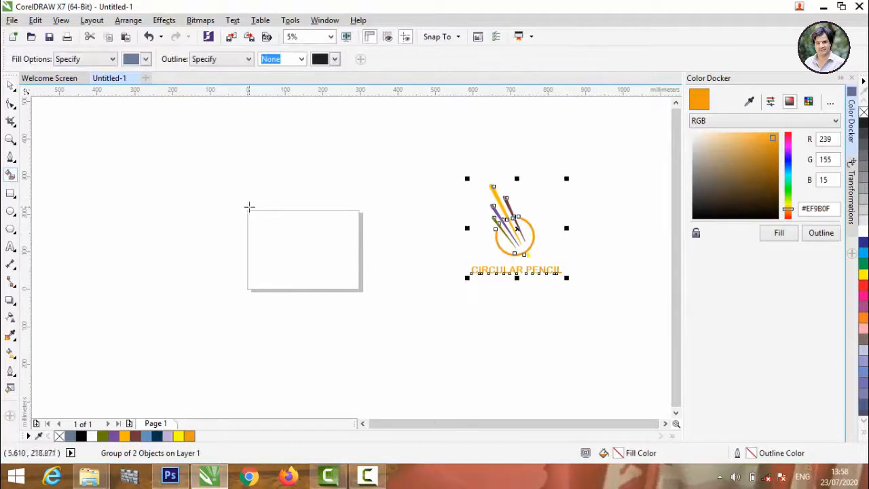
click(10, 193)
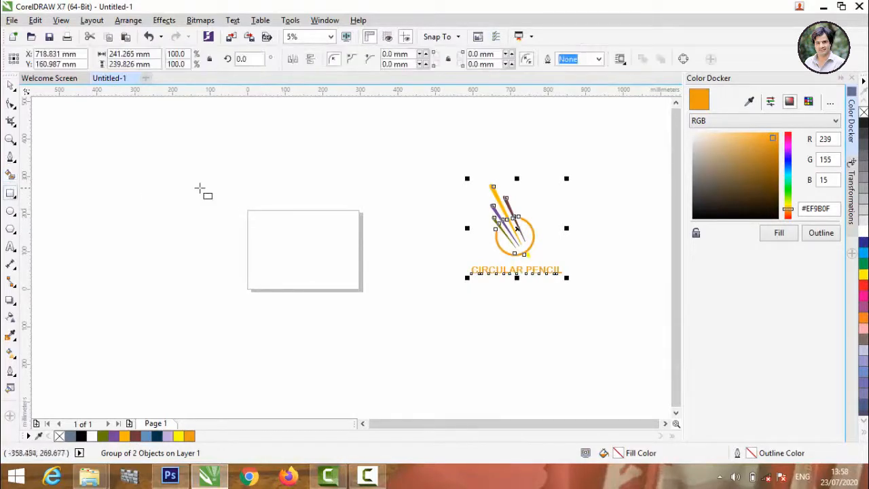
drag(250, 209, 372, 299)
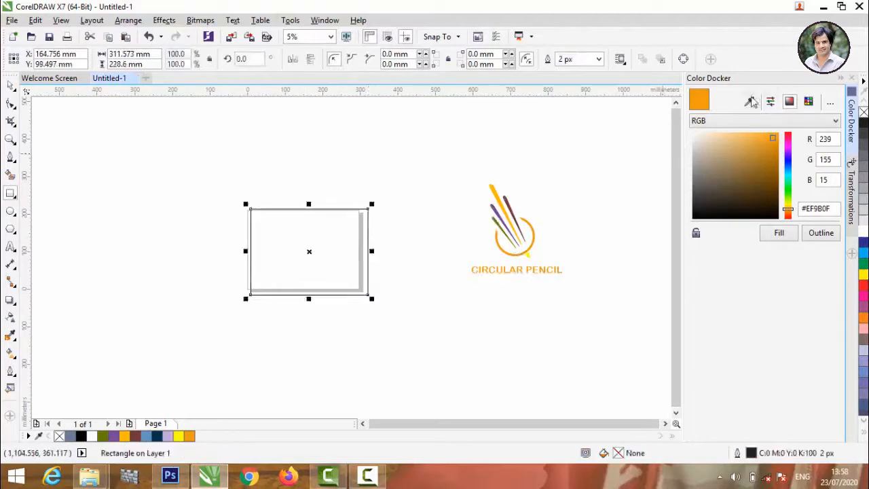
Step: Fill the page-sized rectangle with dark grey, 90% black, sampled from the colour palette
click(750, 101)
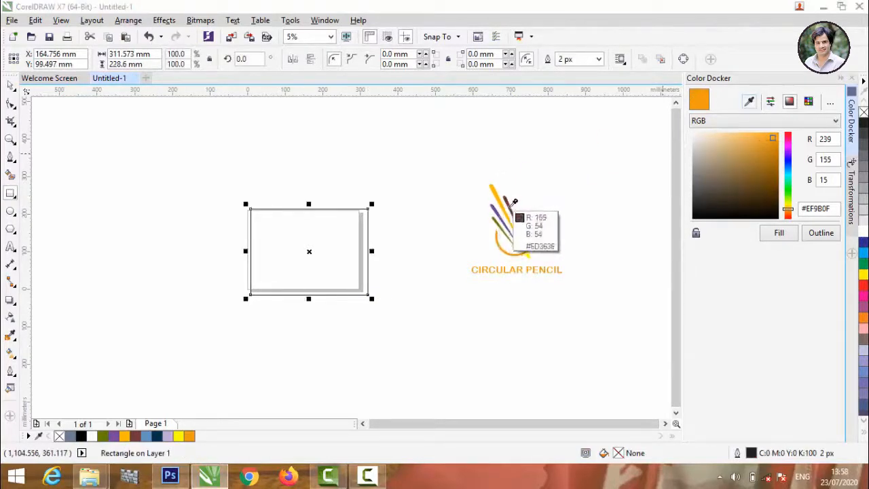
click(827, 143)
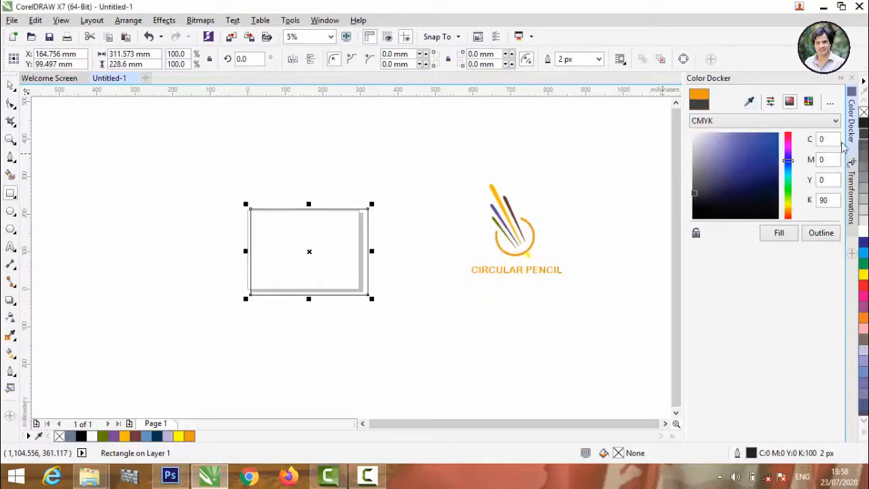
click(777, 234)
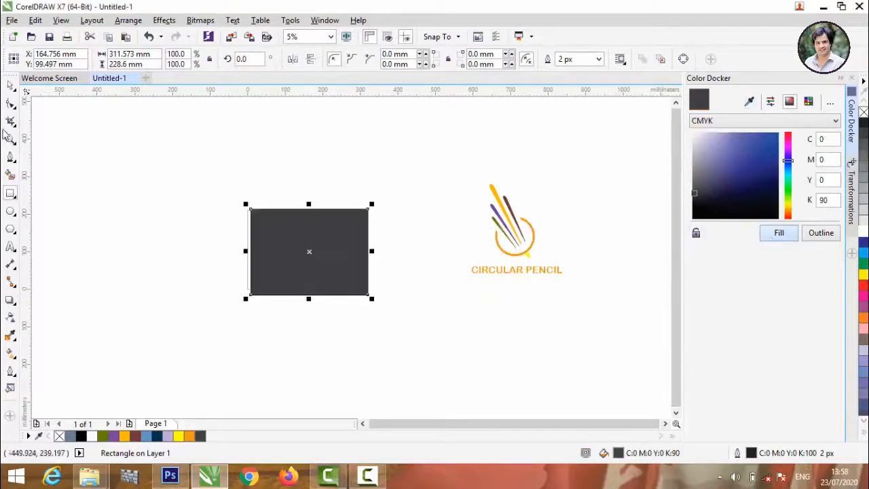
click(46, 143)
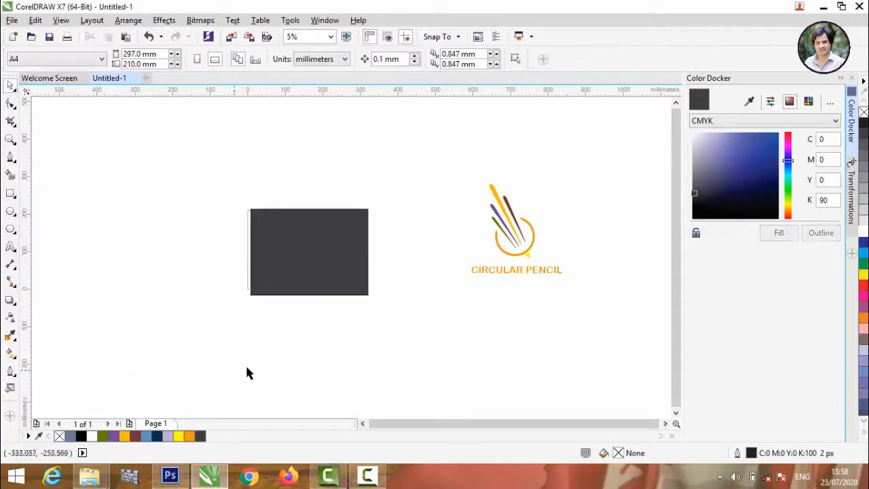
Step: Move the logo and text group back over the dark grey rectangle
scroll(394, 224, up, 2)
scroll(287, 203, down, 1)
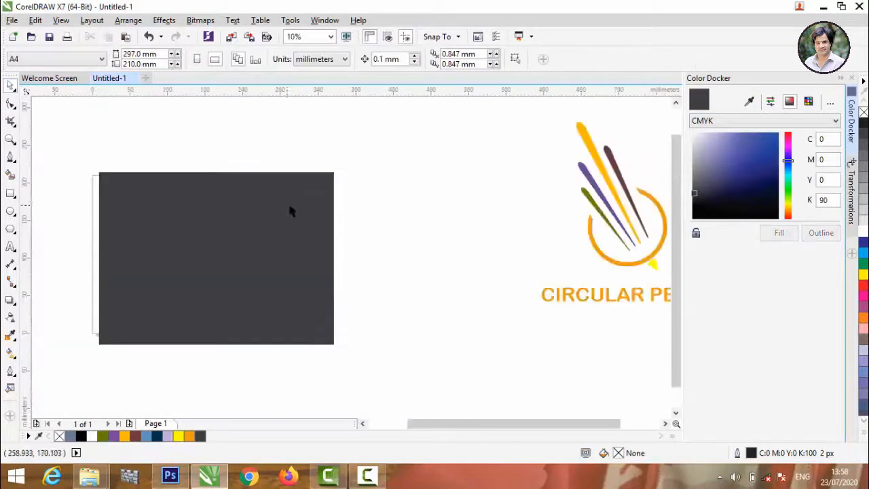
click(604, 216)
drag(383, 211, 214, 270)
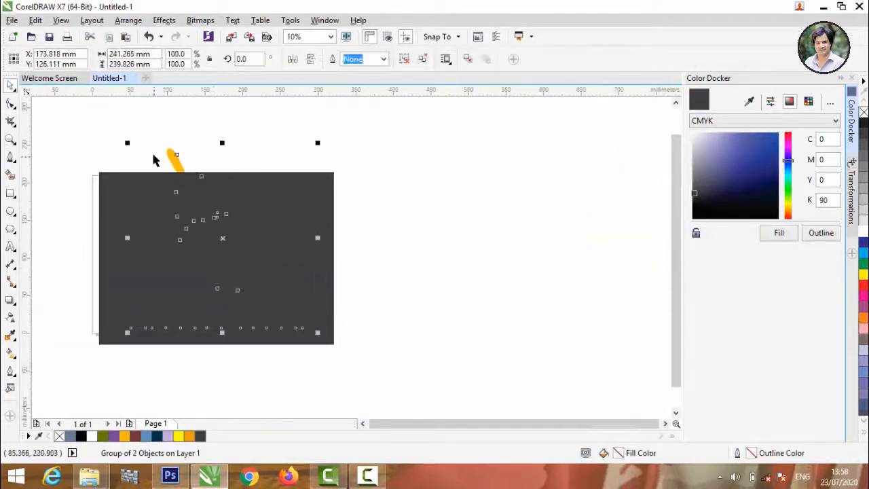
Step: Bring the logo group in front of the dark rectangle and scale it down to about 109 mm wide
right_click(173, 149)
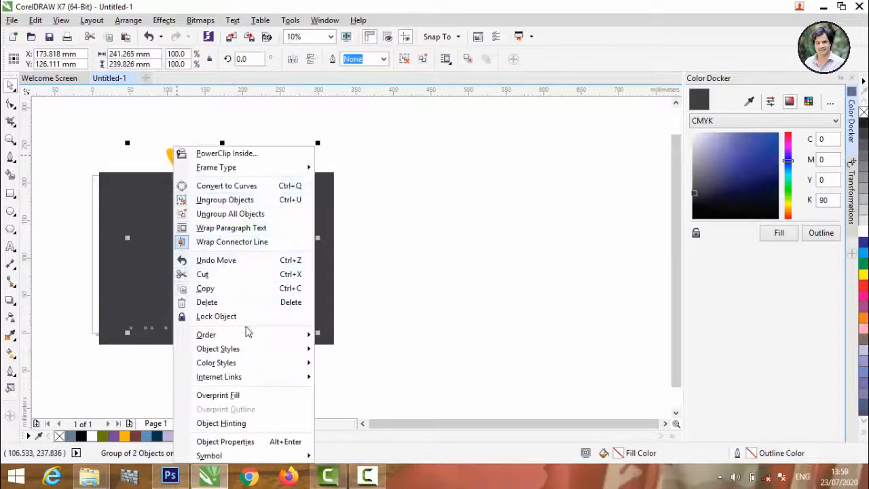
mouse_move(248, 334)
click(353, 331)
key(Escape)
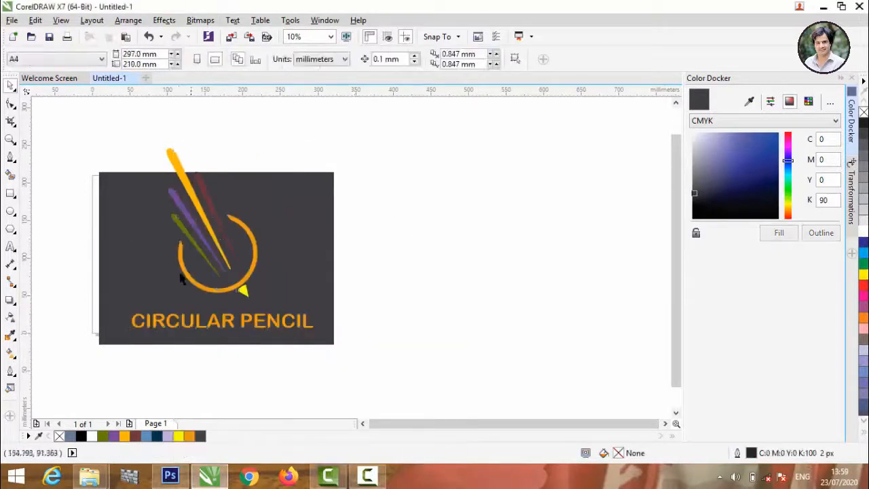
click(185, 278)
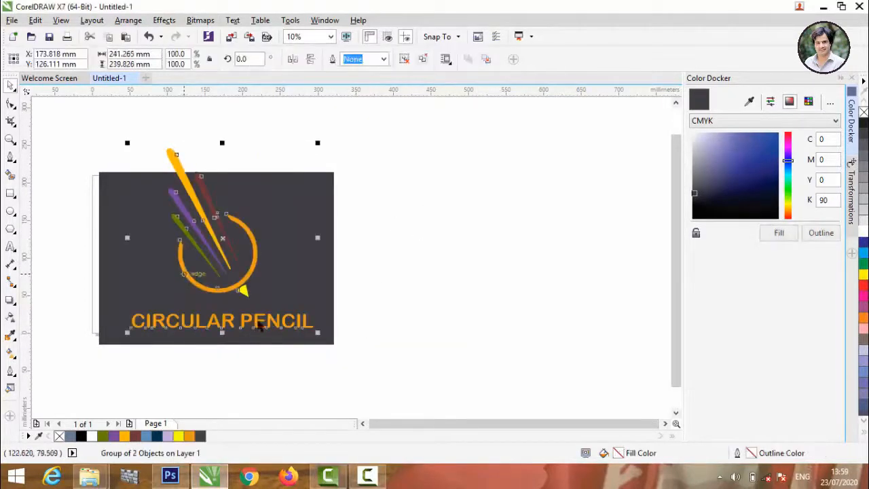
drag(317, 332, 277, 277)
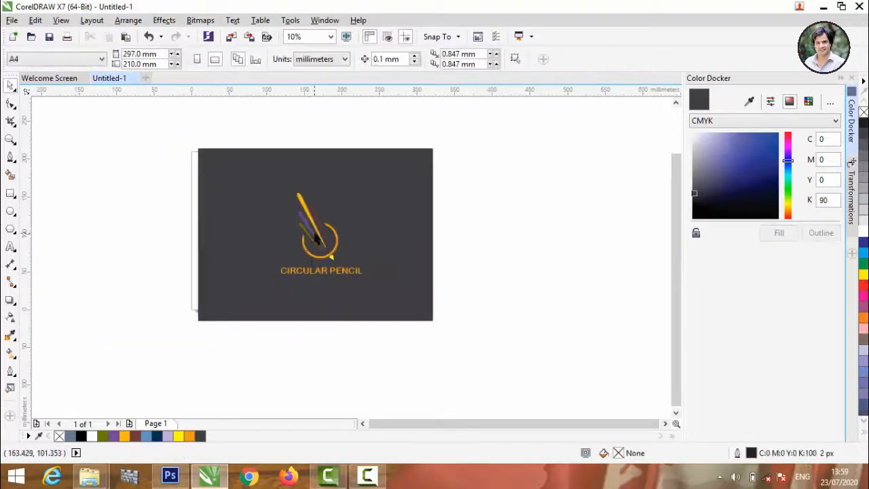
Step: Export only the logo group to the Desktop as a PNG named Untitled-1, with transparency and 24-bit RGB colour
click(314, 238)
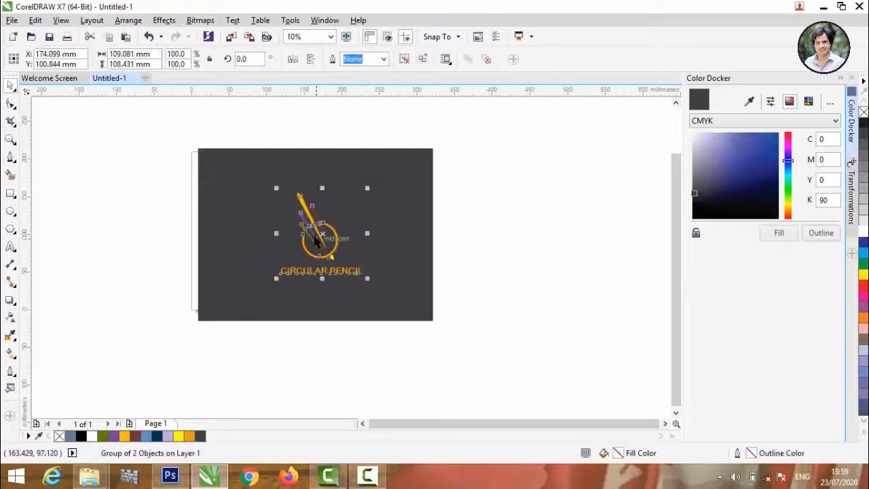
click(12, 21)
click(66, 233)
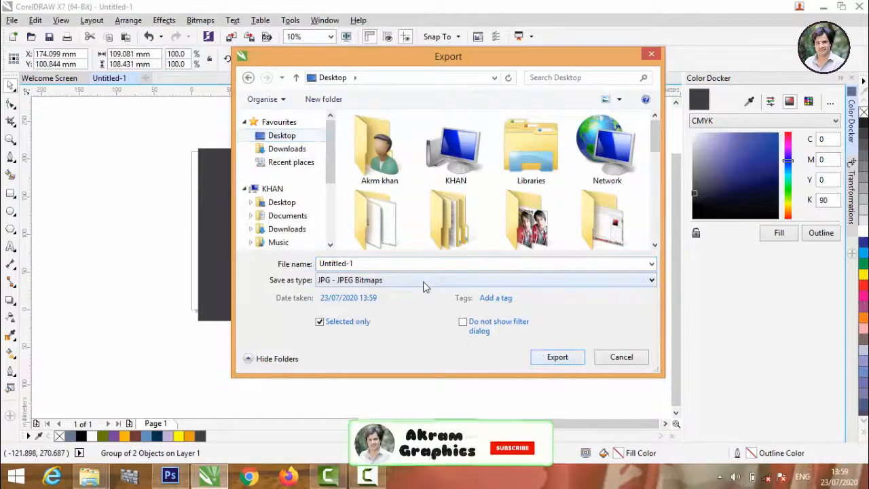
click(423, 281)
click(329, 15)
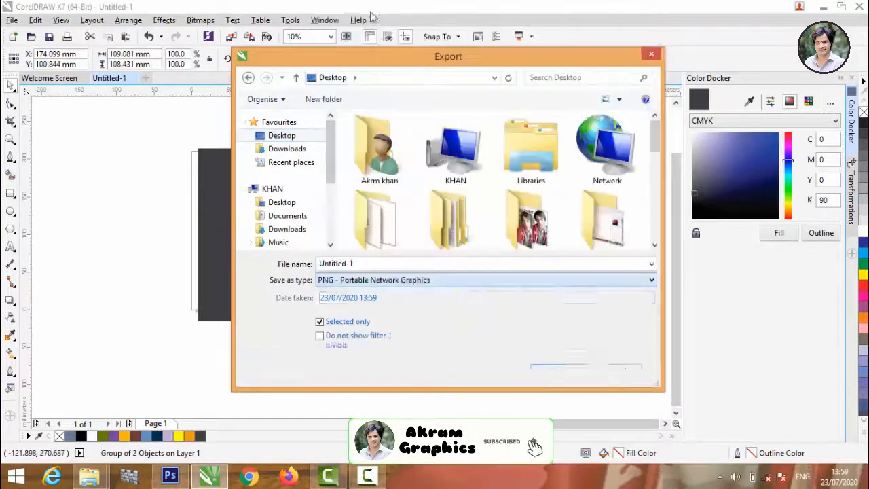
click(564, 373)
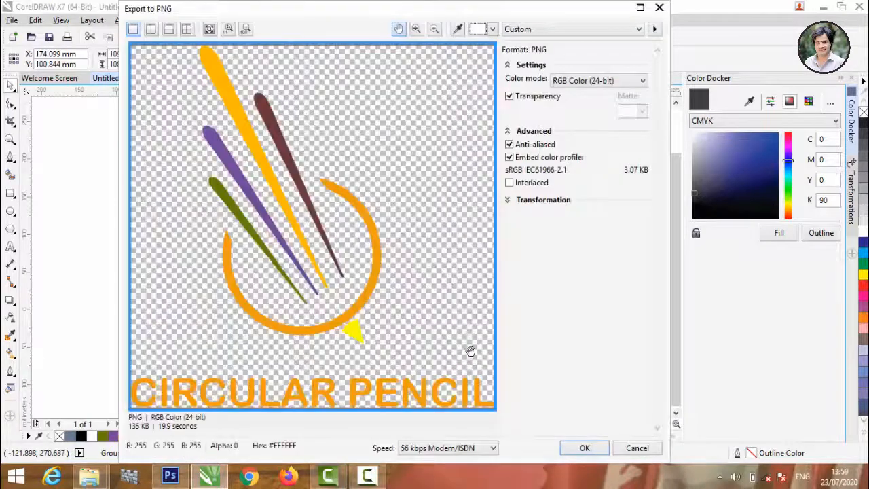
click(585, 447)
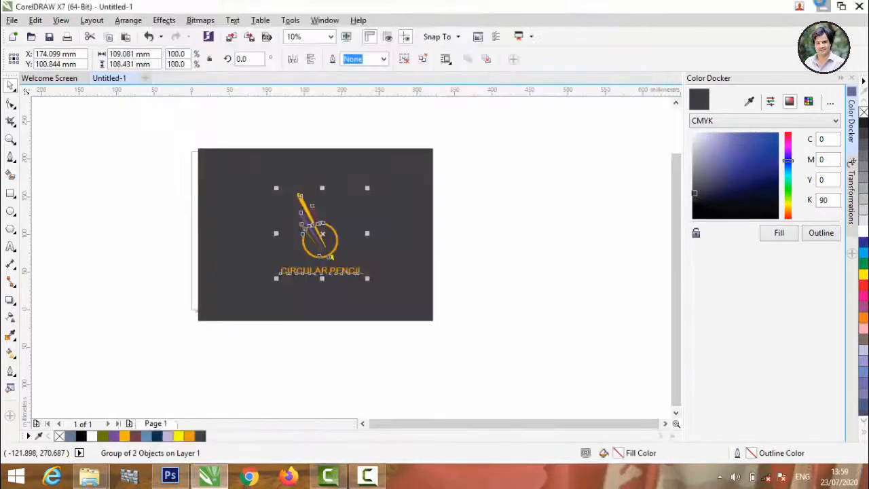
Step: Find folder 12 of the Mockups Files in File Explorer and open the 01 Logo Mockup - by PuneDesign PSD in Photoshop
click(819, 4)
click(817, 5)
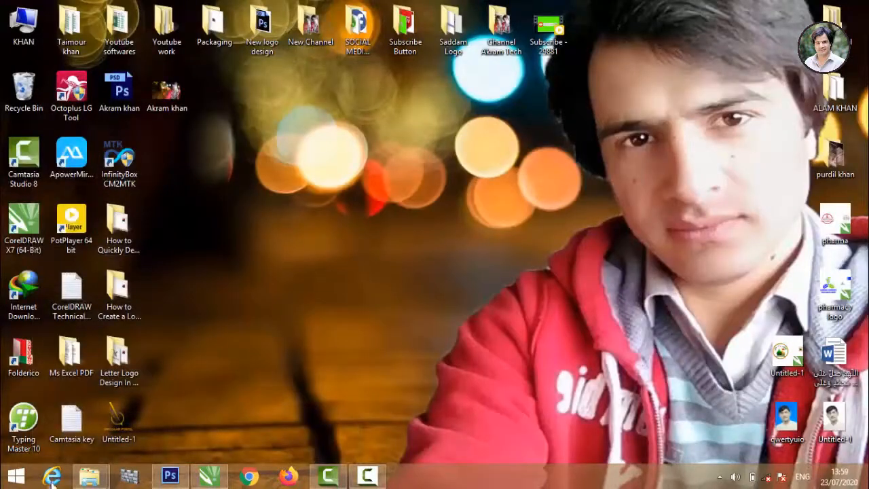
mouse_move(89, 475)
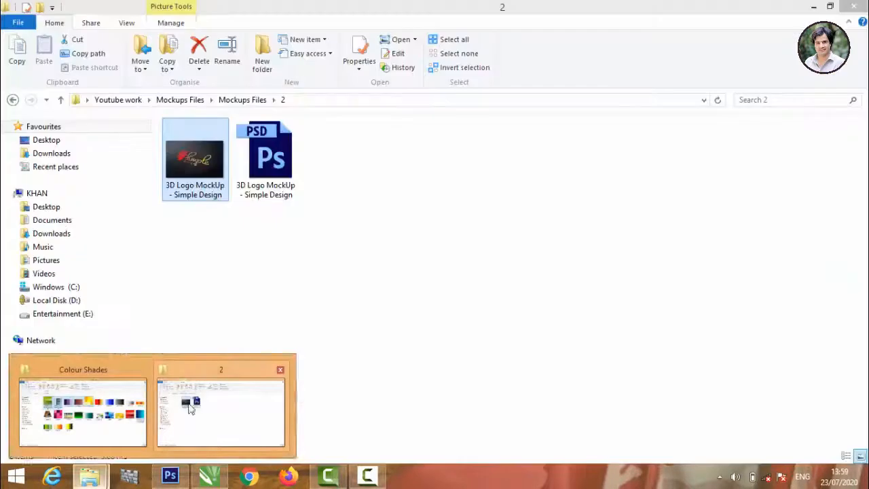
click(190, 407)
click(13, 100)
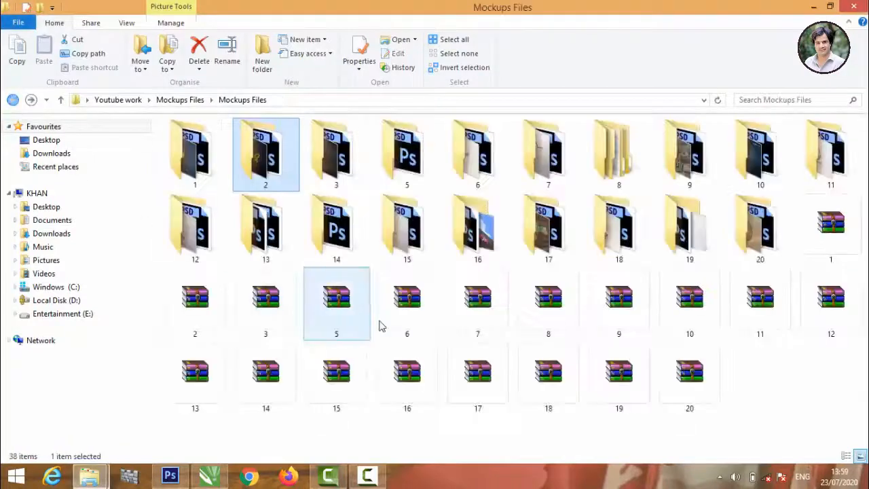
double_click(213, 236)
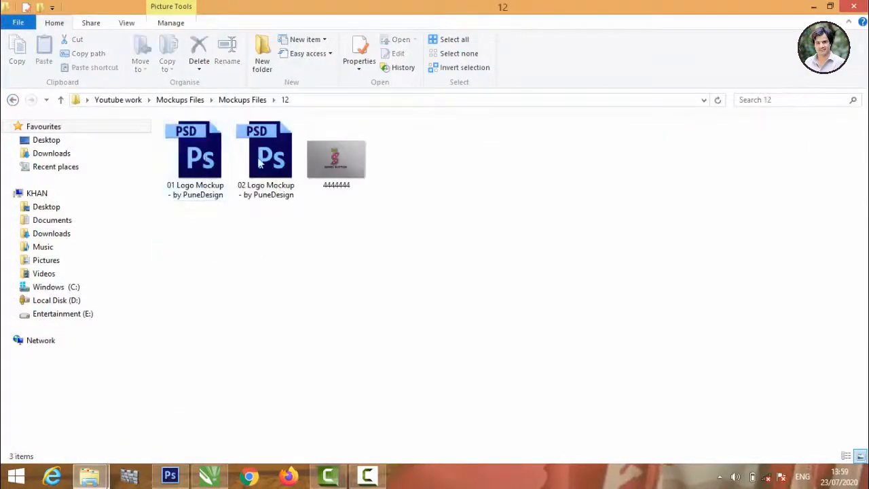
drag(206, 158, 279, 288)
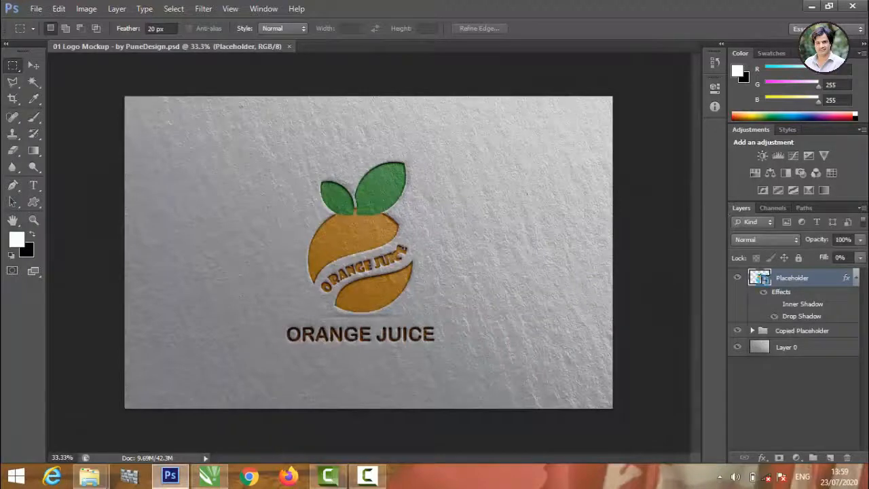
Step: Open the contents of the Placeholder smart object and place the Untitled-1 logo PNG from the Desktop into it
double_click(760, 278)
click(437, 205)
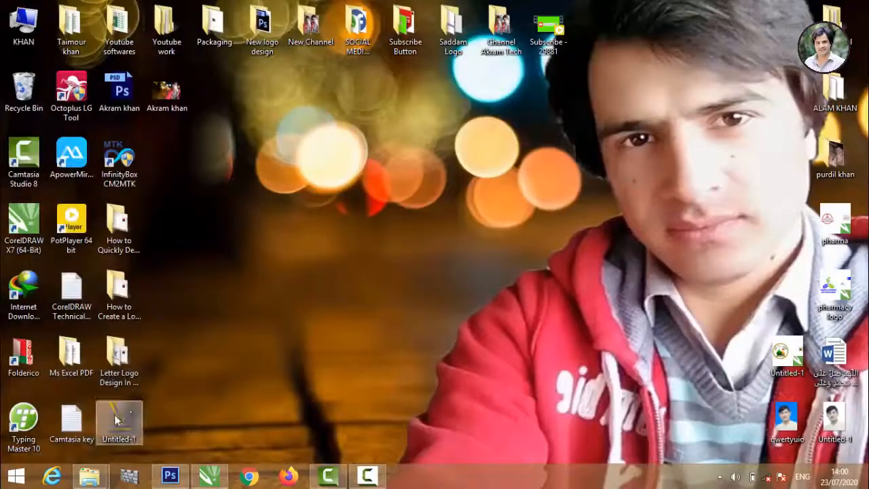
drag(112, 419, 229, 270)
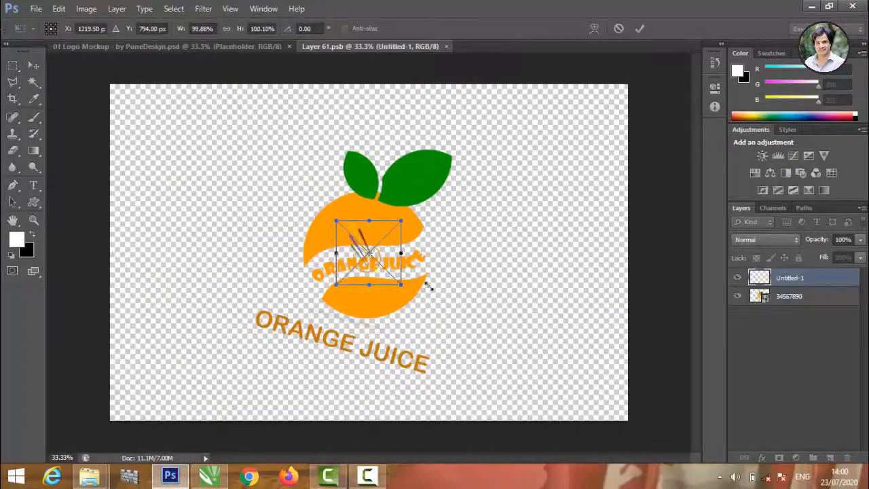
Step: Scale the placed logo to about 367% over the orange artwork and rotate it about 16° to follow the slanted text
drag(426, 285, 611, 373)
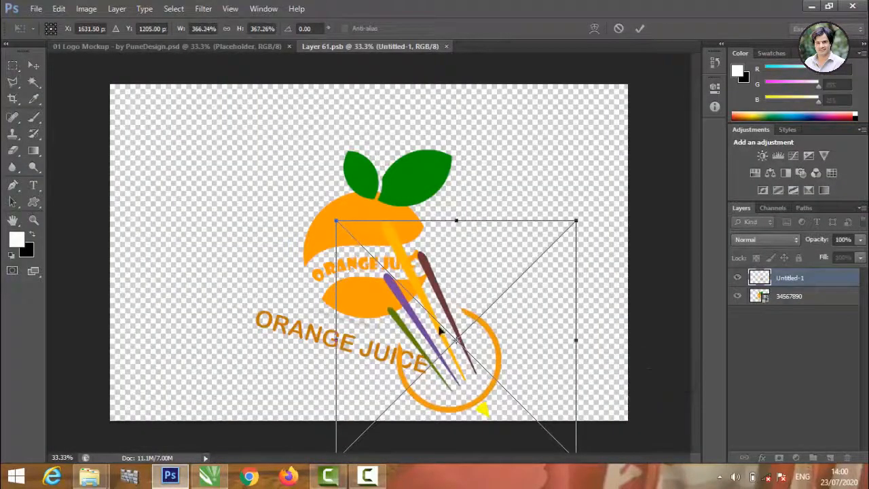
drag(439, 330, 353, 218)
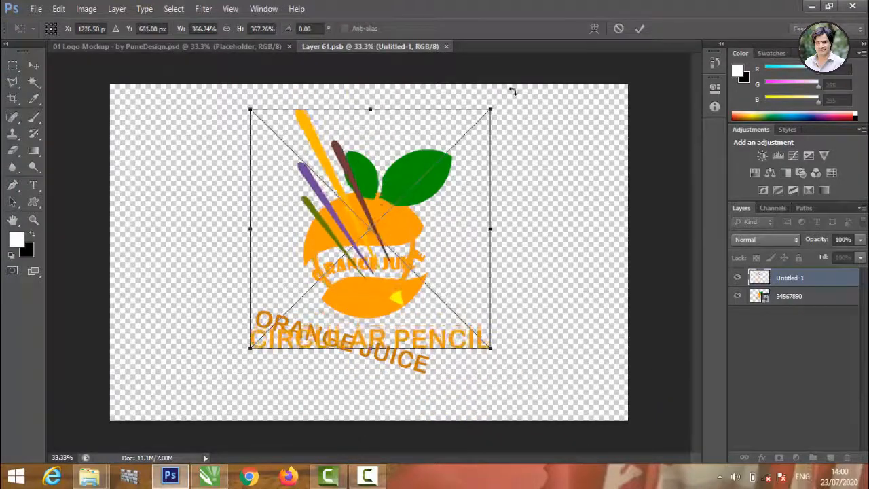
drag(512, 90, 531, 139)
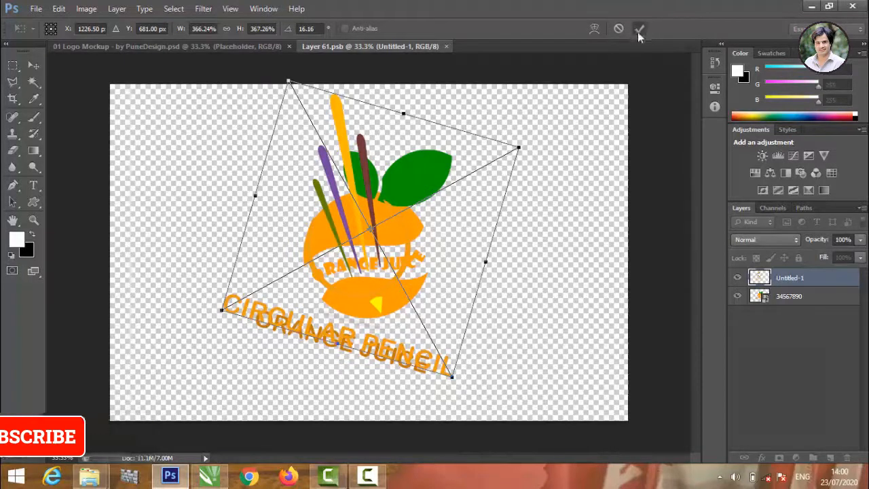
click(638, 31)
Step: Delete the 34567890 layer holding the old ORANGE JUICE artwork
click(786, 297)
right_click(785, 297)
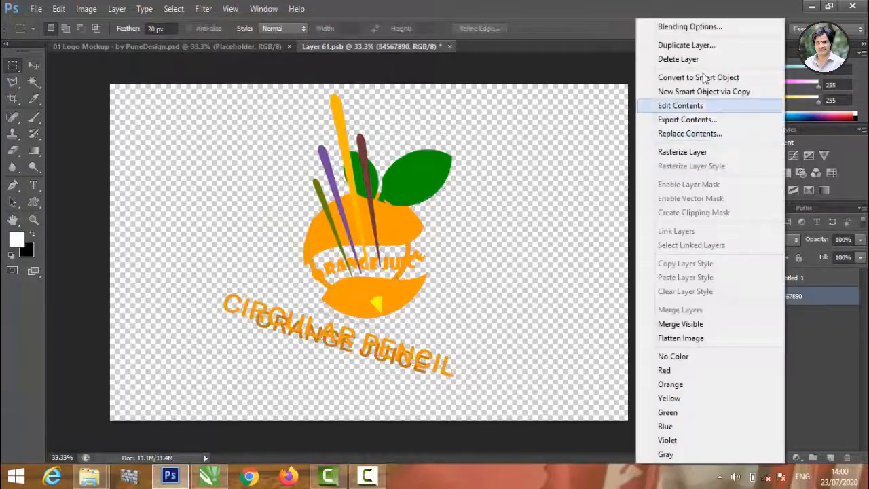
click(672, 59)
click(337, 171)
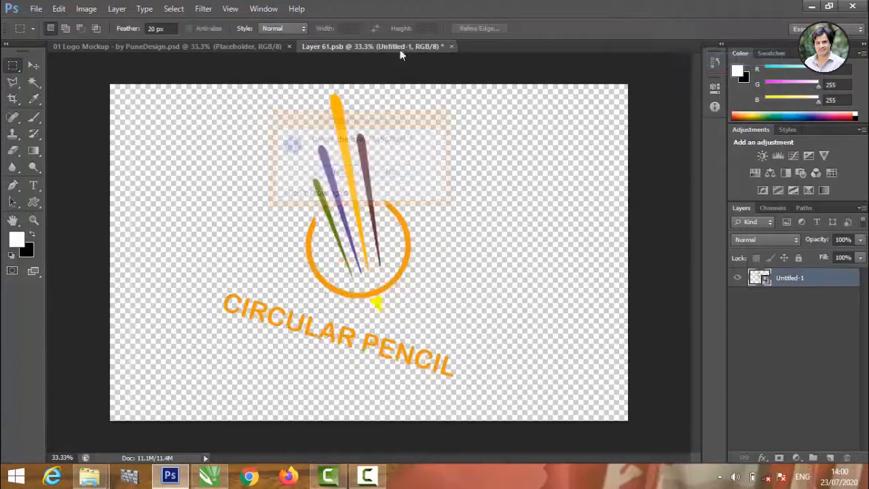
Step: Close Layer 61.psb with its changes saved to update the mockup, and activate the Move tool
click(452, 47)
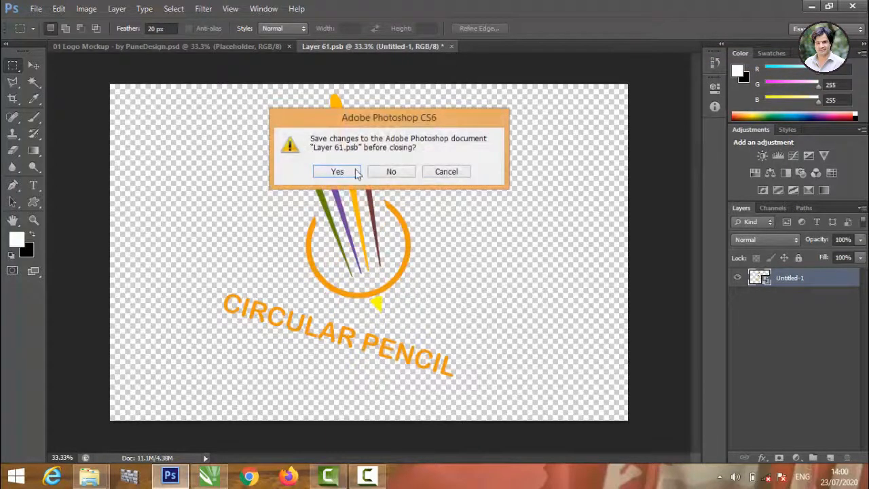
click(338, 171)
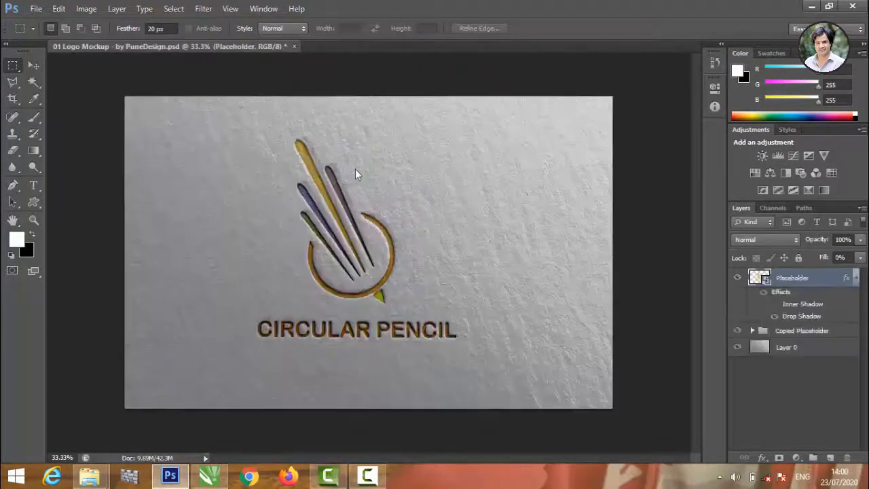
click(33, 66)
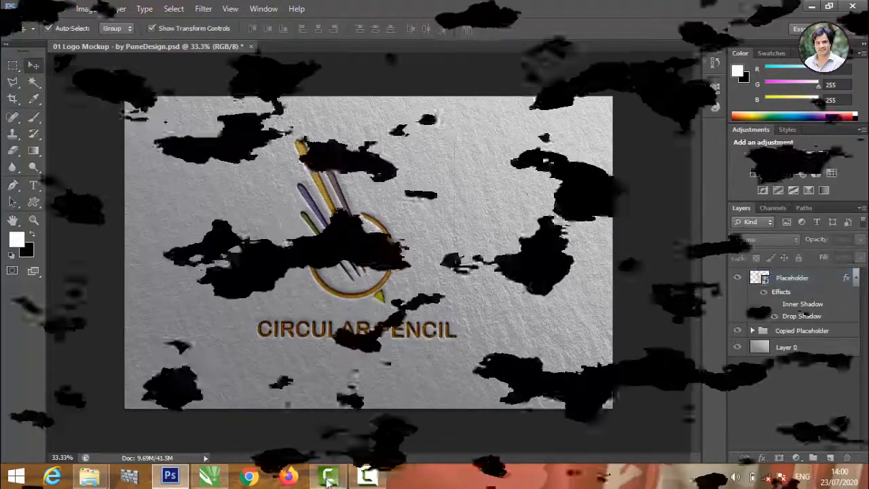